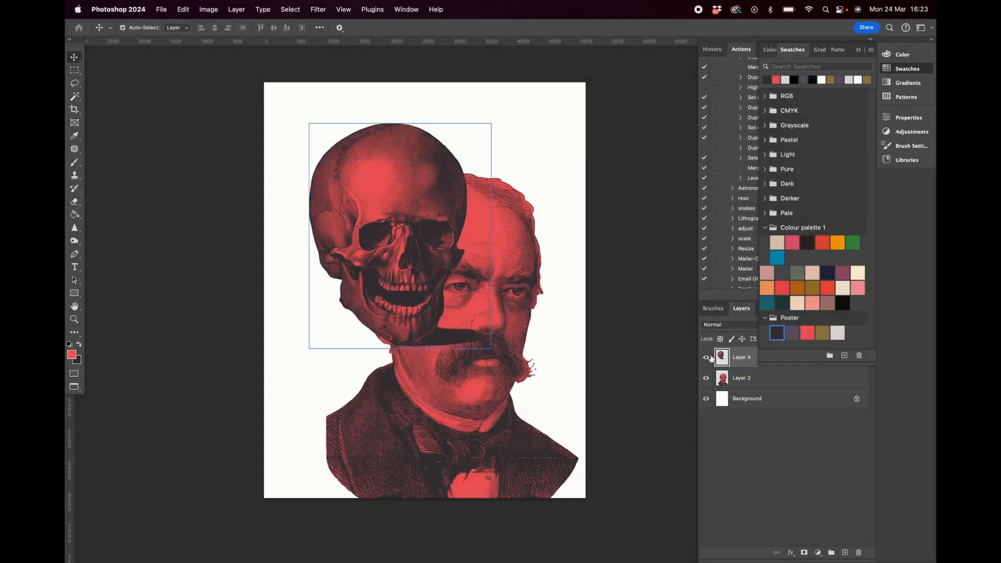
Step: Rename the skull's layer as SKULL and the portrait's layer as MAN
click(539, 295)
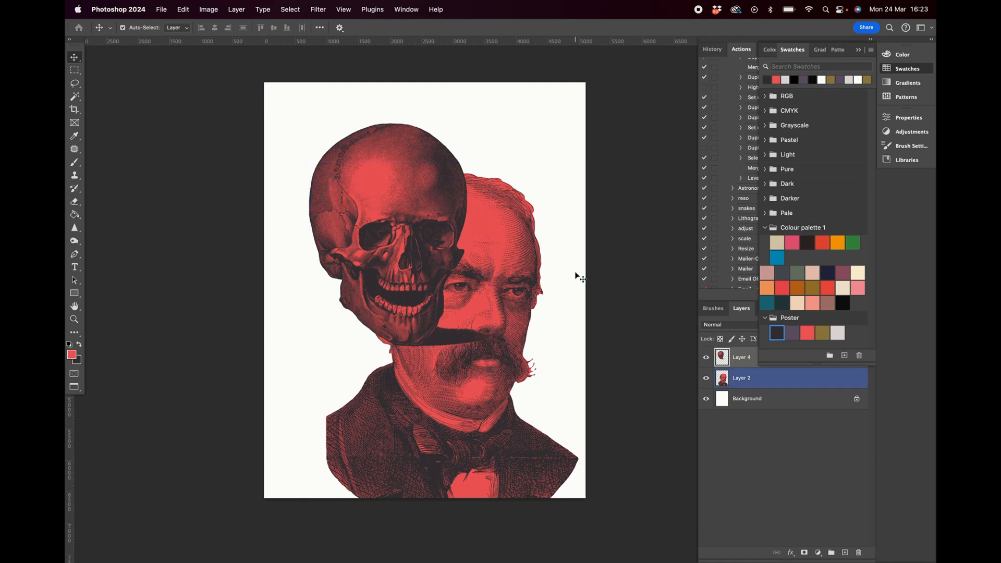
double_click(744, 358)
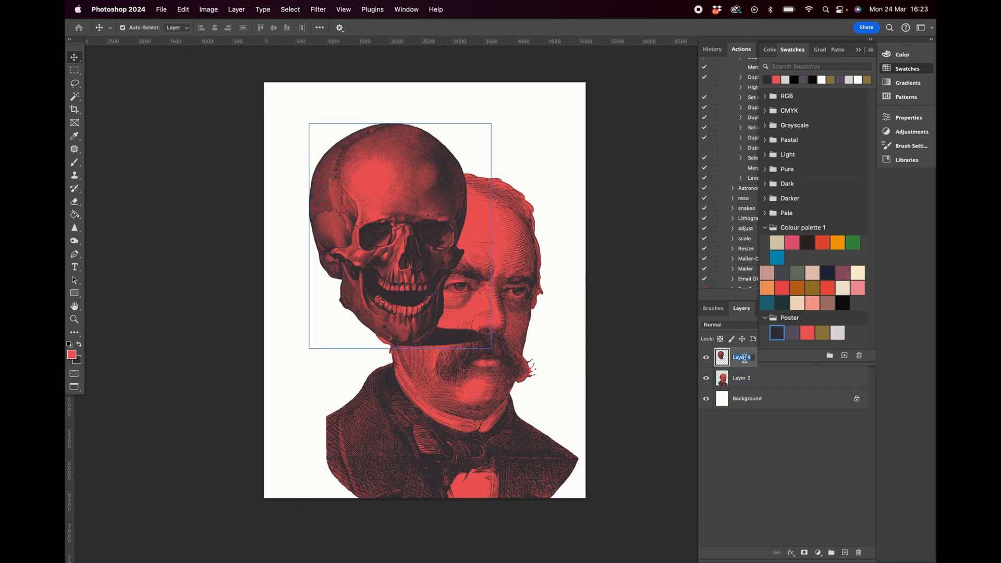
text(SKULL)
key(Return)
click(800, 381)
click(739, 380)
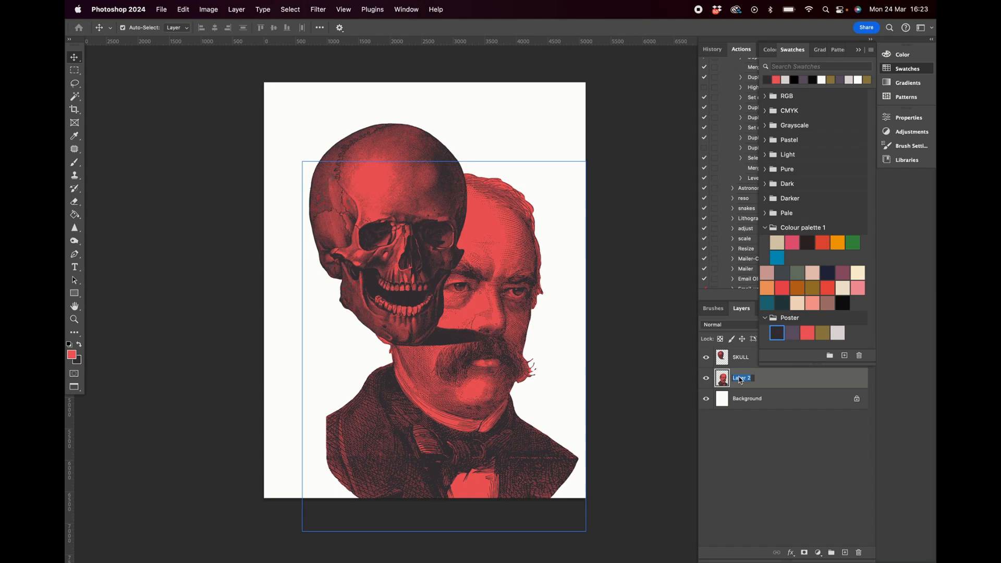
text(MAN)
key(Return)
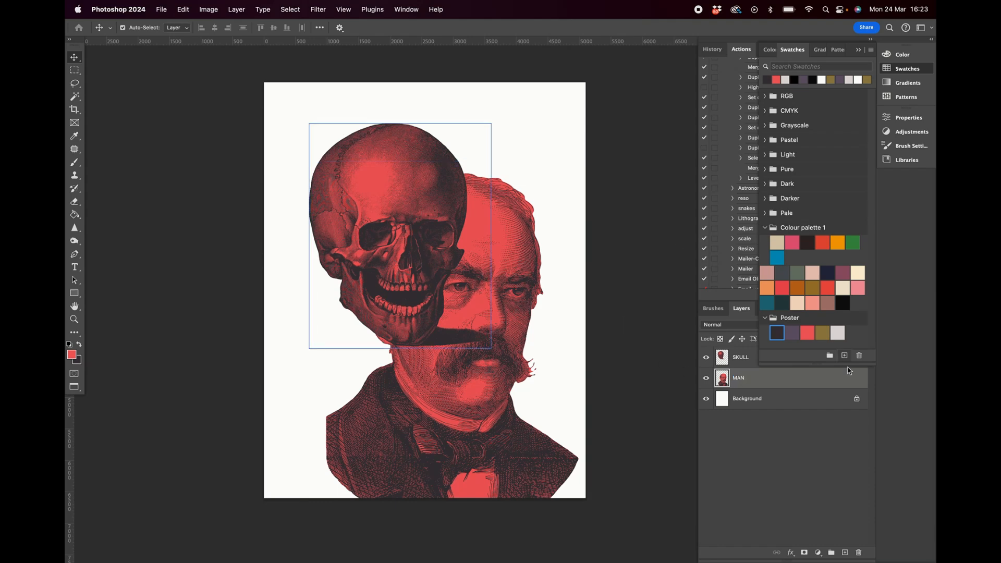
Step: Hide the SKULL layer and move the portrait up so it sits roughly centred across the page width
click(706, 361)
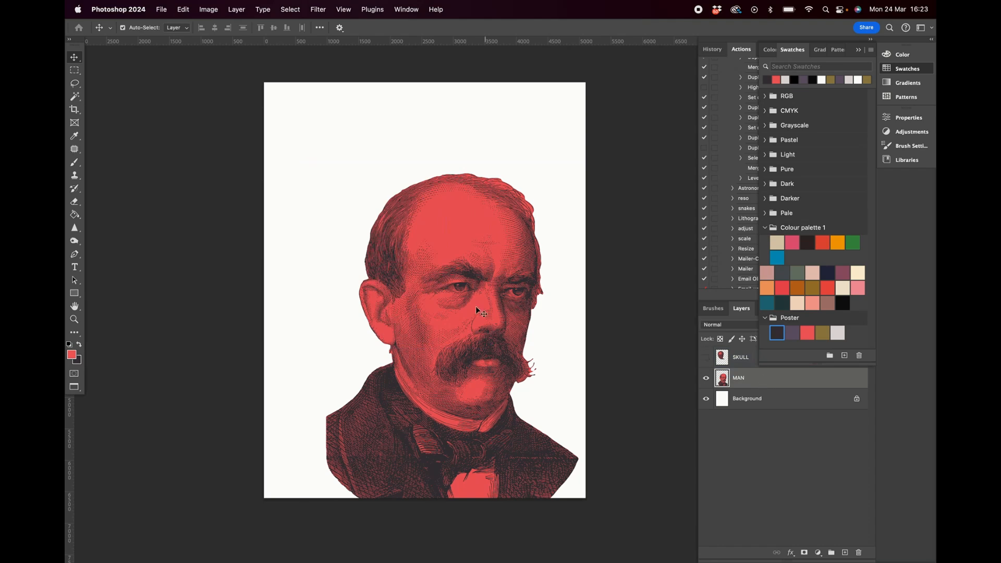
drag(473, 302, 442, 285)
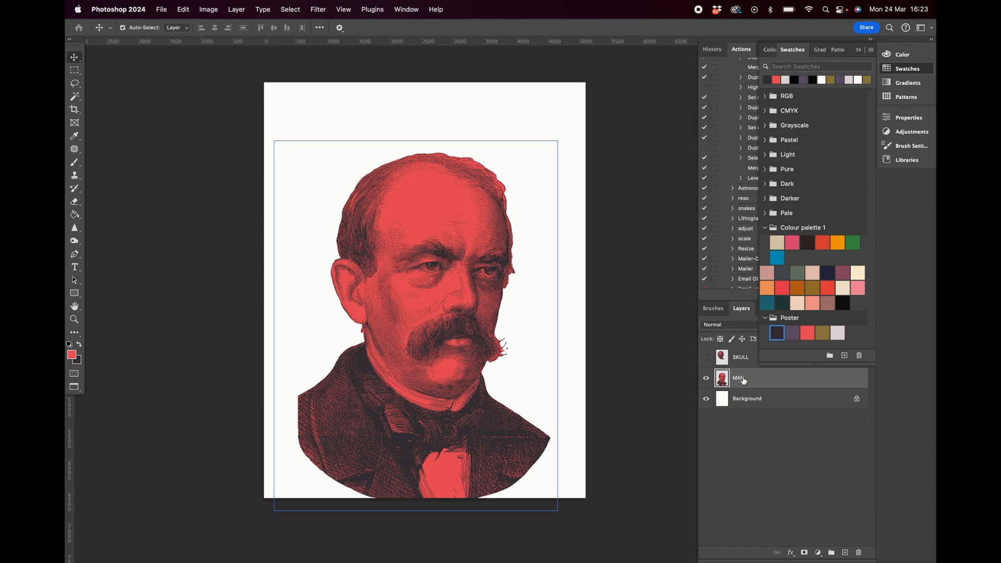
Step: Add a white layer mask to the MAN layer
click(805, 554)
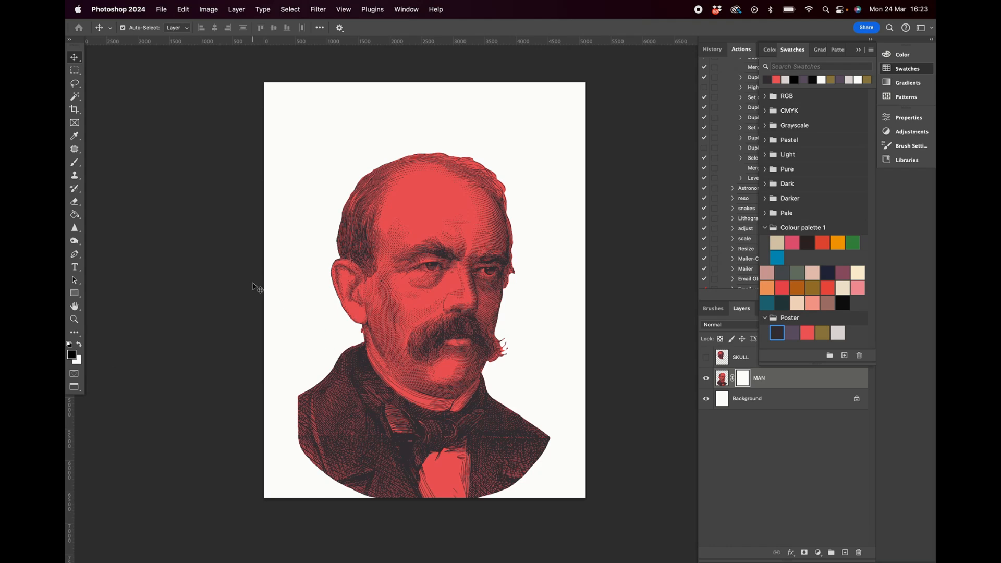
Step: Try hiding a diagonal band from the ear to the forehead on the mask with a black 175 px brush, and restore it in white
key(b)
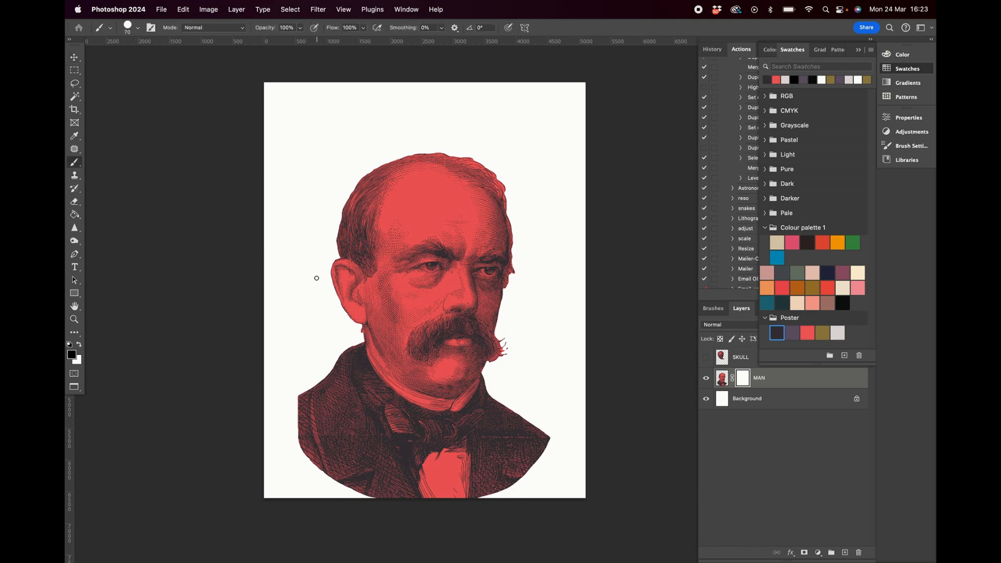
key(bracketright)
key(bracketright)
key(bracketright)
key(bracketright)
key(bracketright)
key(bracketright)
drag(338, 293, 470, 217)
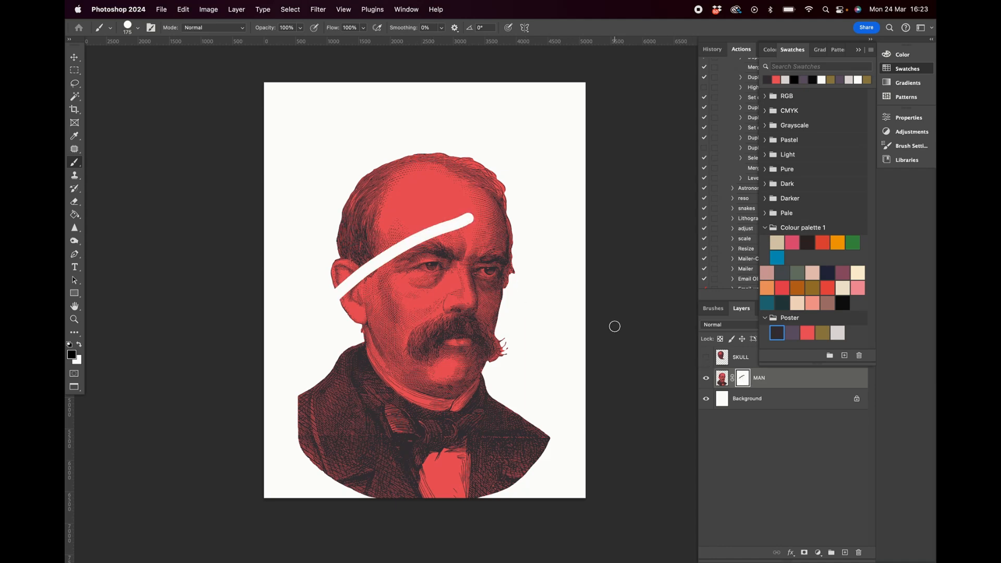
click(80, 345)
mouse_move(337, 290)
mouse_down()
mouse_move(362, 284)
mouse_move(418, 215)
mouse_move(466, 191)
mouse_move(474, 221)
mouse_move(462, 233)
mouse_move(402, 253)
mouse_move(344, 287)
mouse_up()
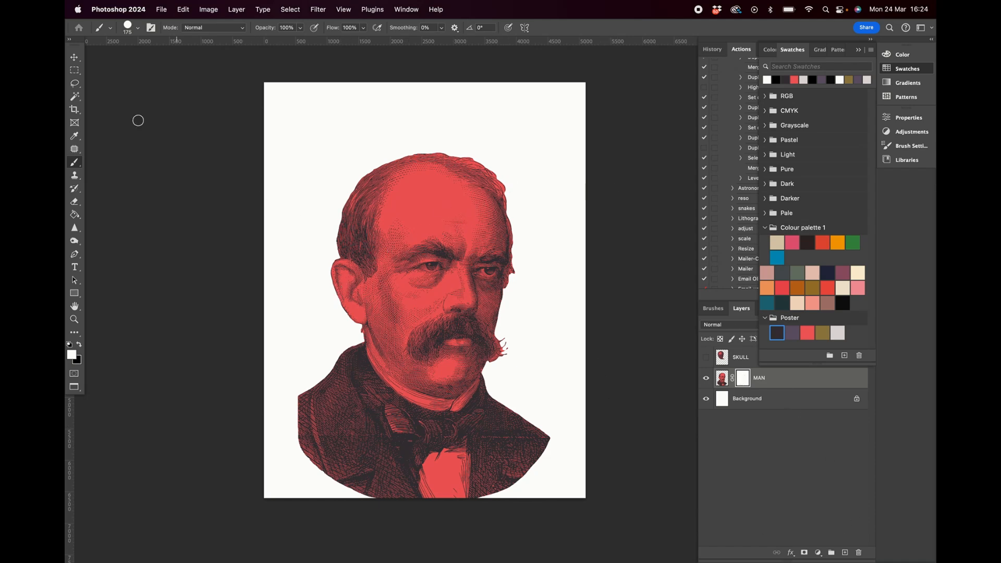
Step: Make a thin elliptical selection about 2625 px wide and 260 px high across the man's forehead
click(76, 71)
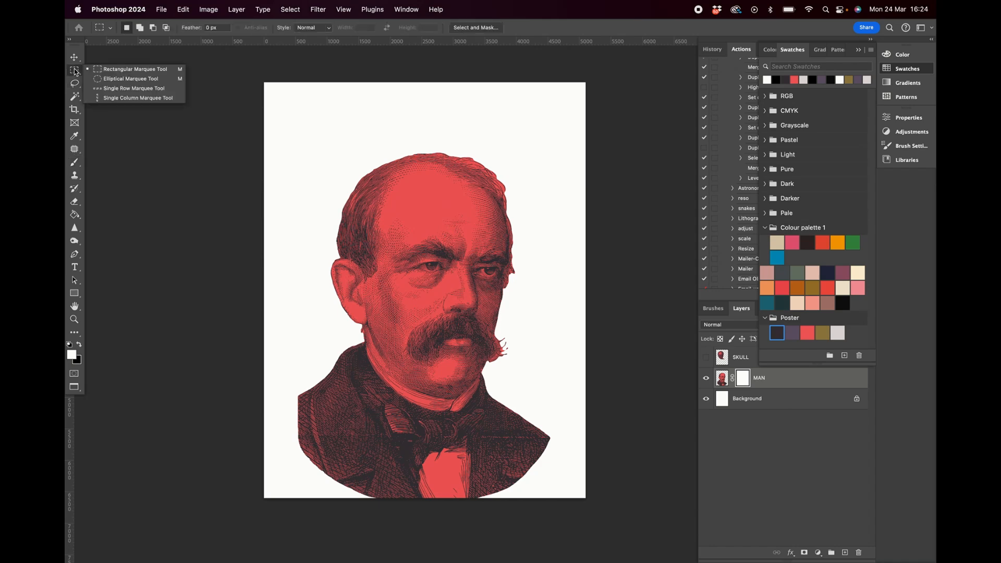
click(119, 80)
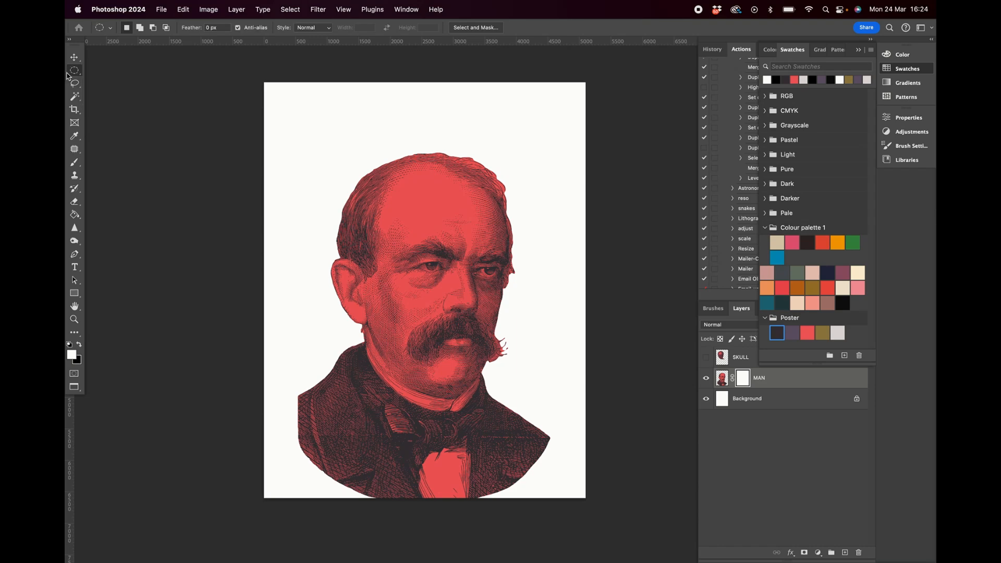
scroll(355, 161, up, 5)
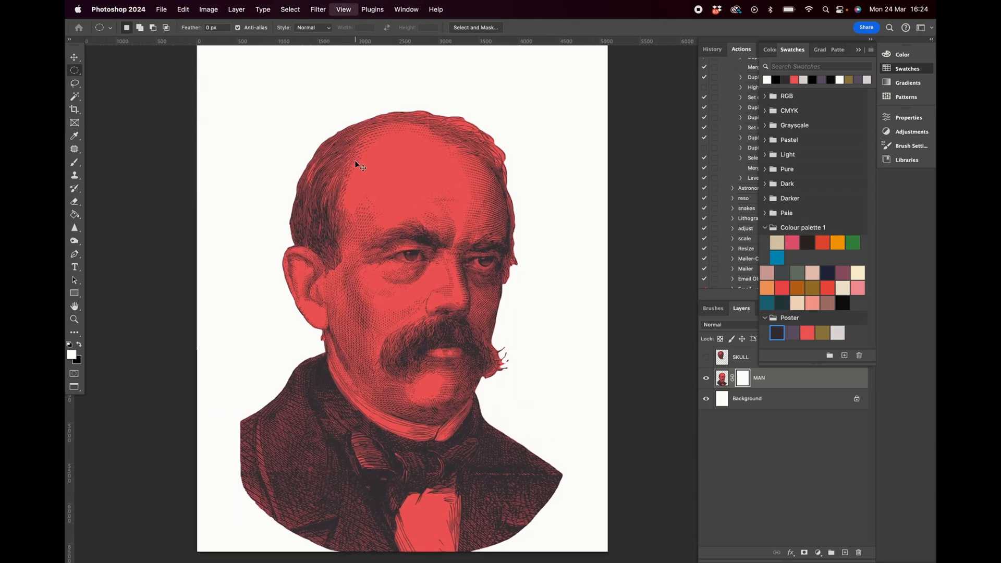
scroll(355, 161, up, 3)
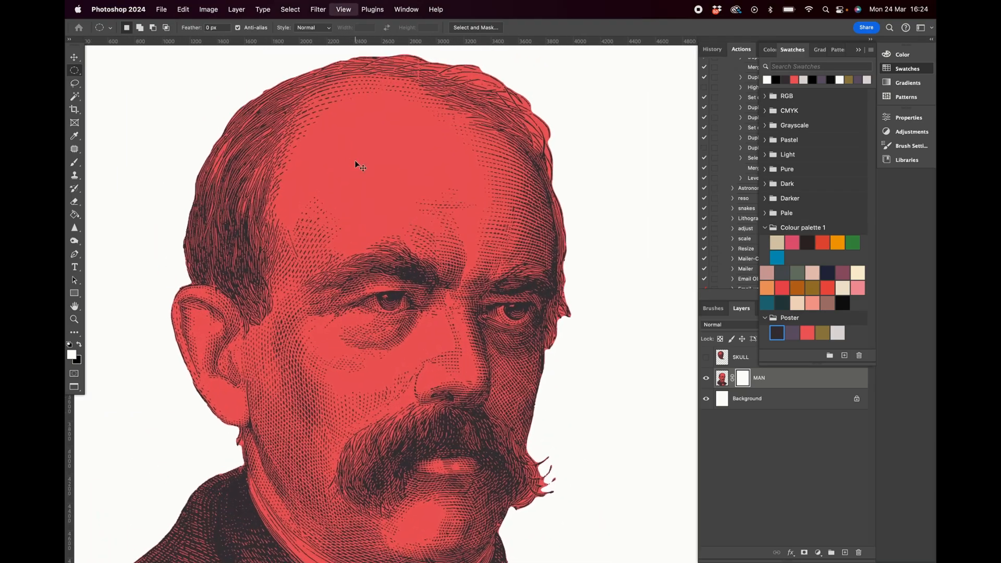
scroll(211, 231, right, 2)
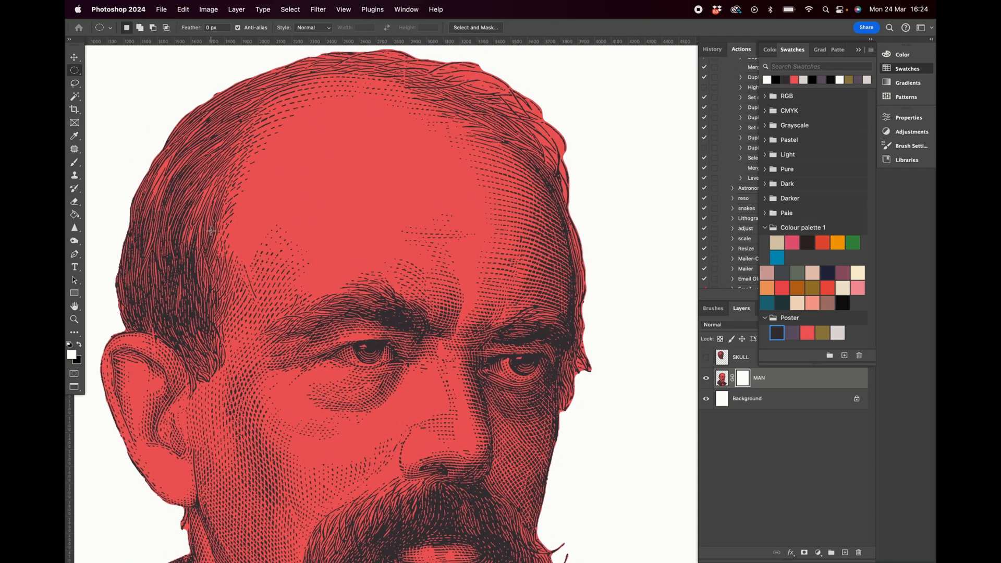
scroll(211, 231, down, 3)
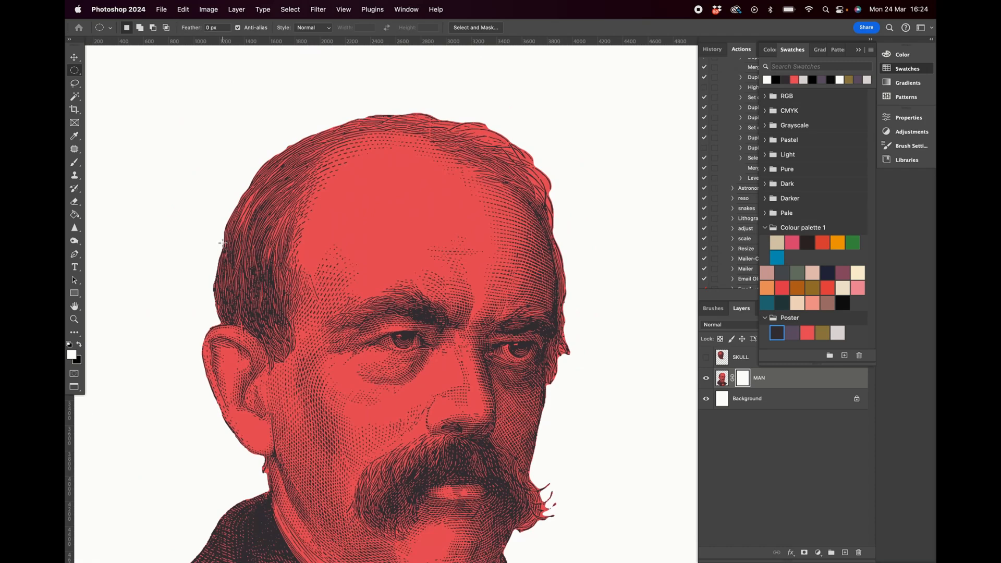
drag(222, 243, 554, 210)
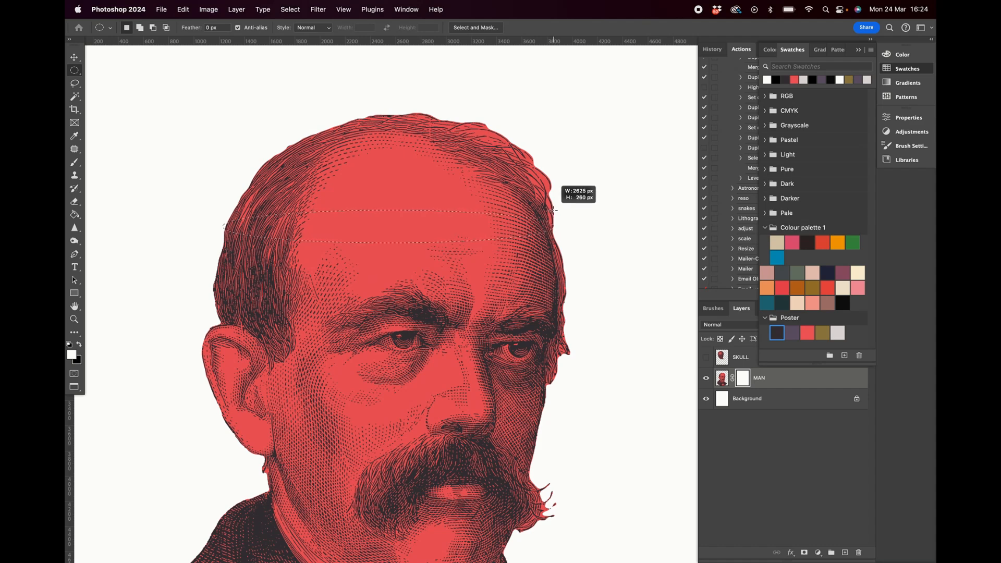
drag(554, 210, 554, 211)
key(ctrl+d)
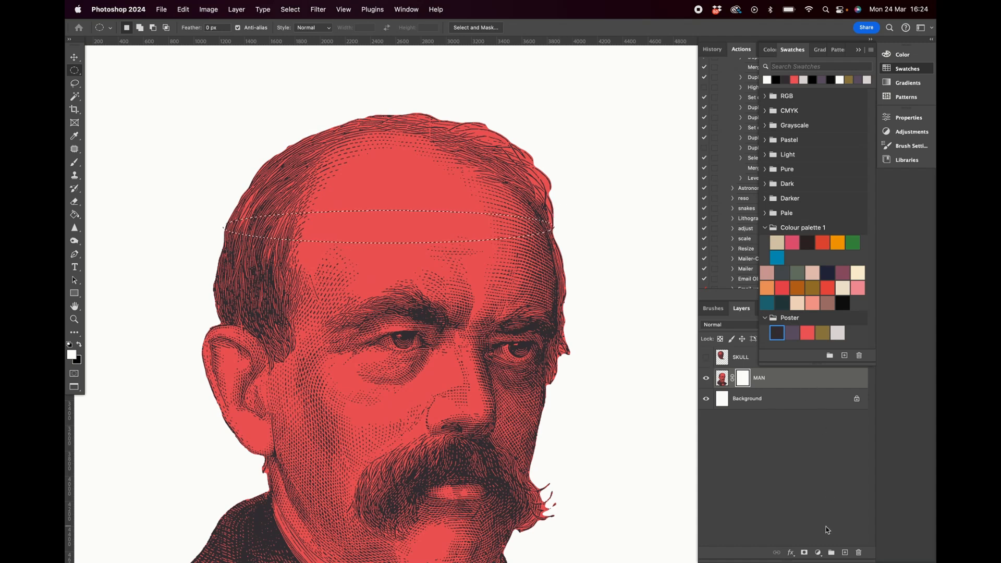
Step: Fill the elliptical selection with the Poster palette's red on a new layer above MAN, and clear the selection
click(845, 553)
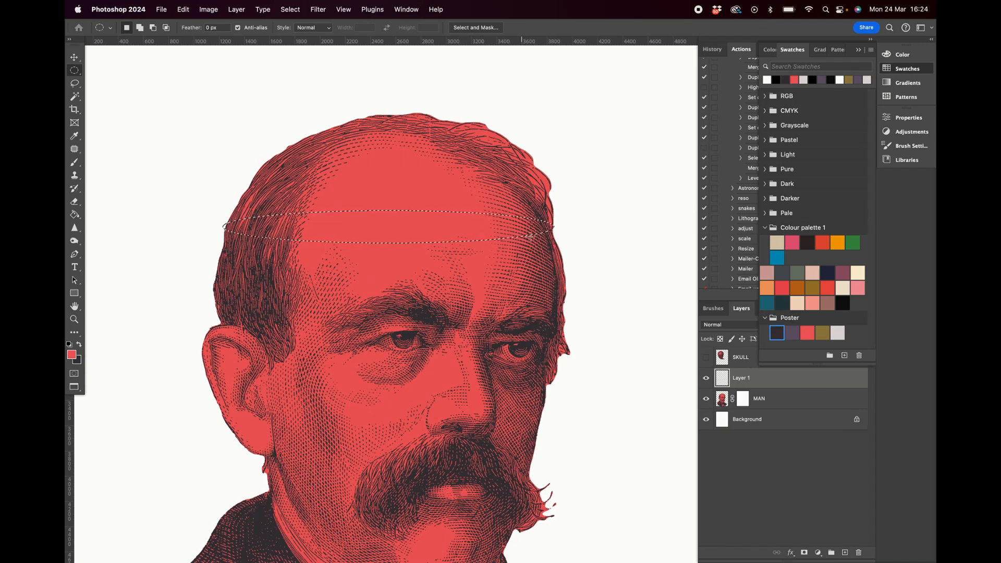
click(810, 331)
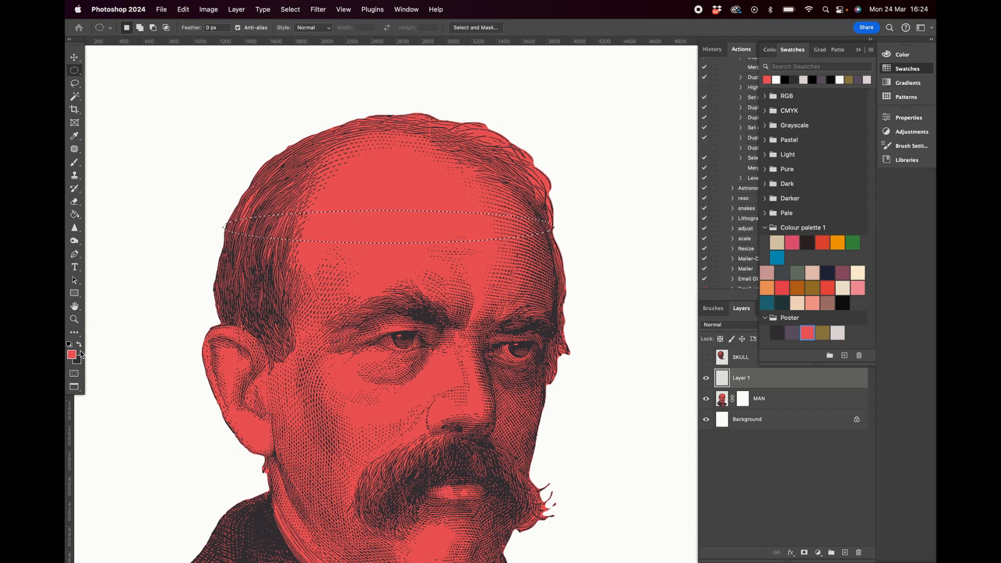
key(x)
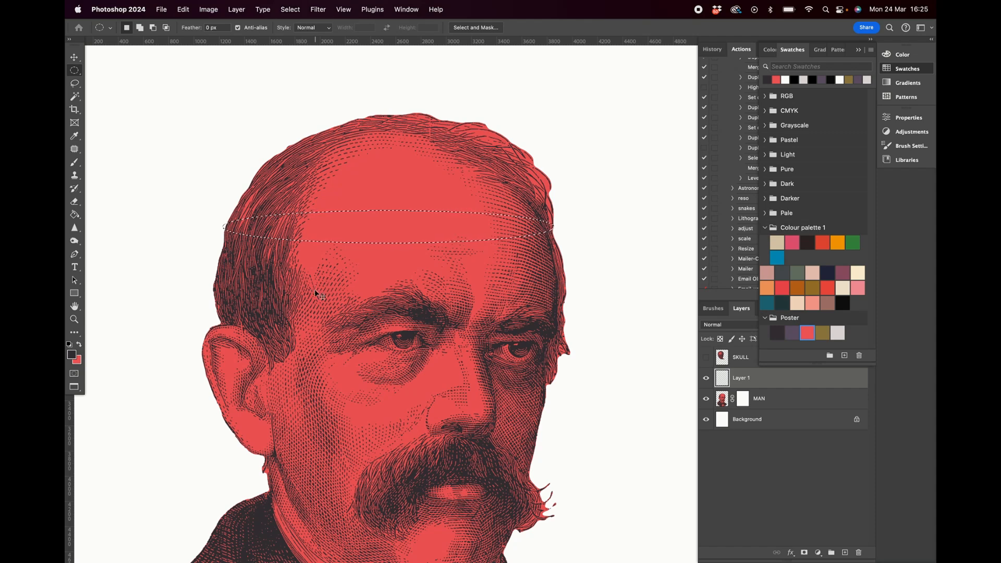
key(super+BackSpace)
key(super+d)
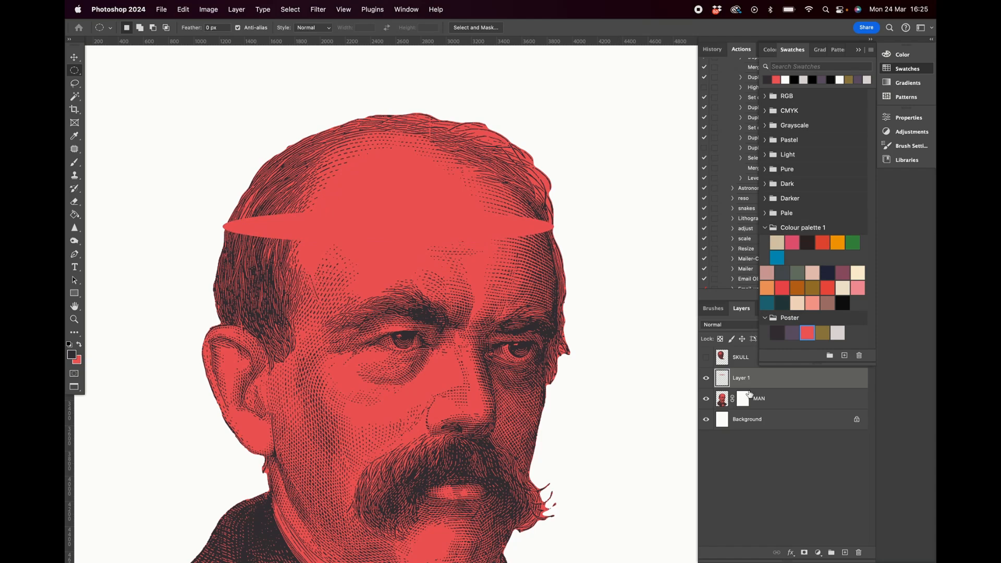
Step: Apply a Color Overlay in bright orange fdb009 to the forehead ellipse's layer
double_click(779, 380)
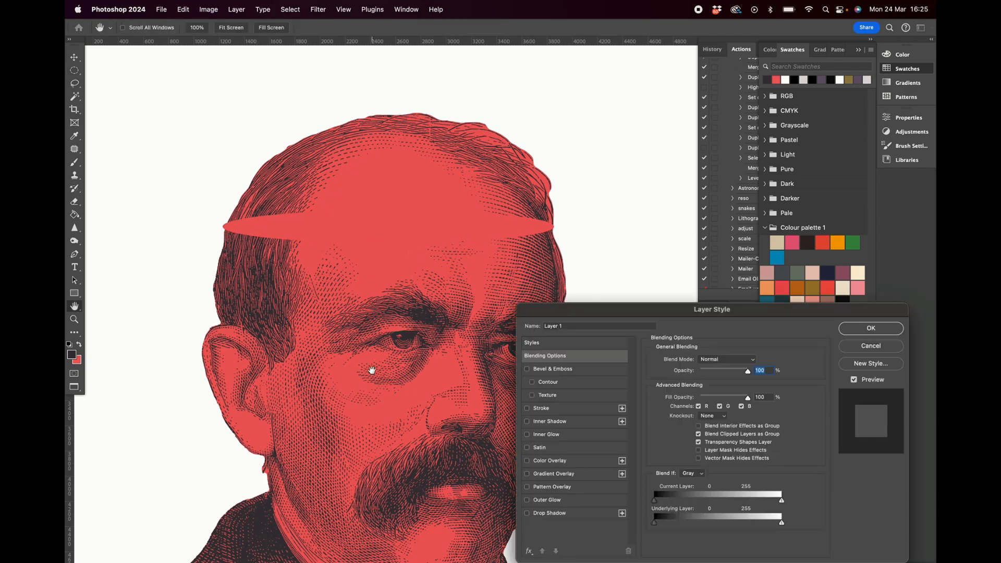
click(551, 462)
click(754, 361)
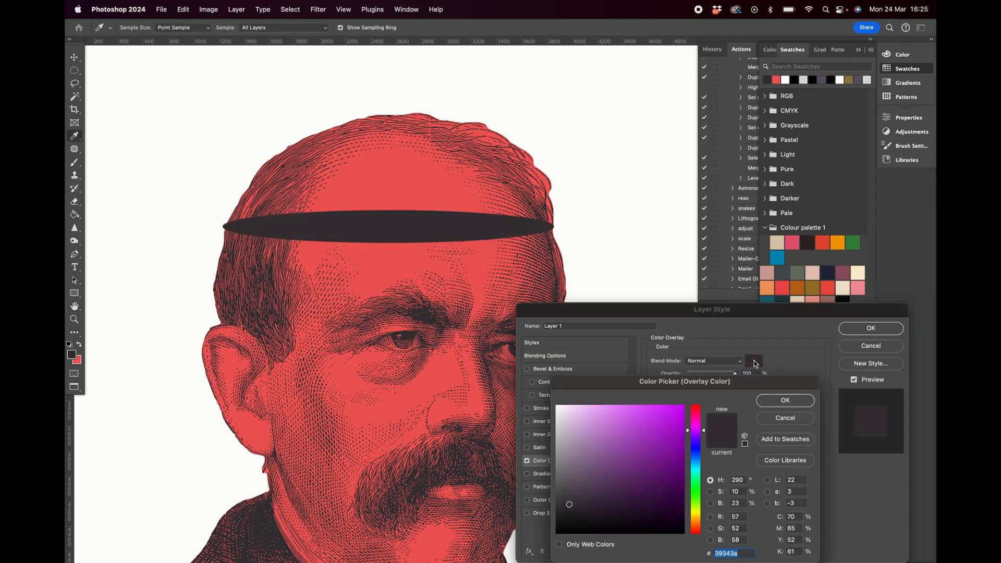
click(815, 288)
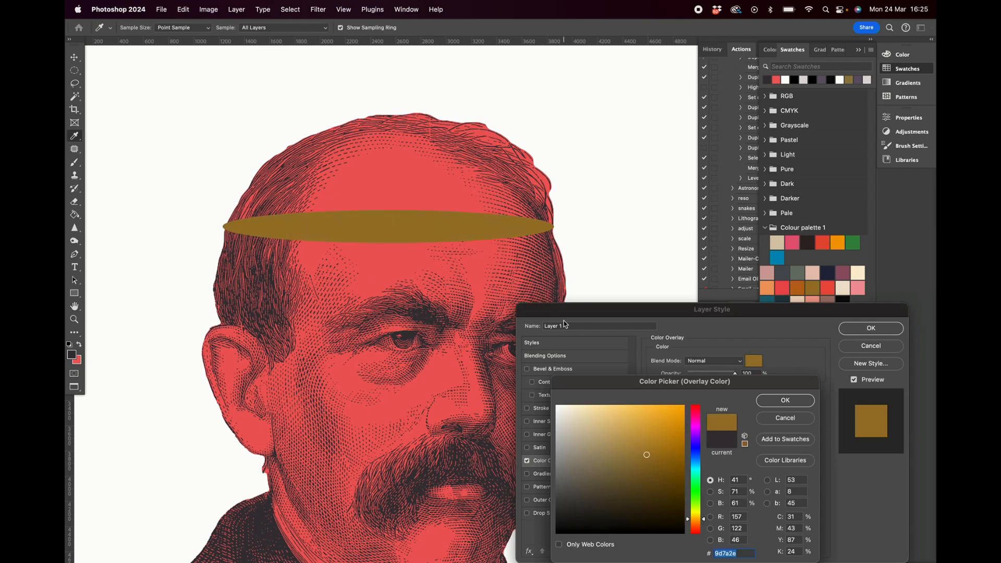
click(669, 417)
click(685, 410)
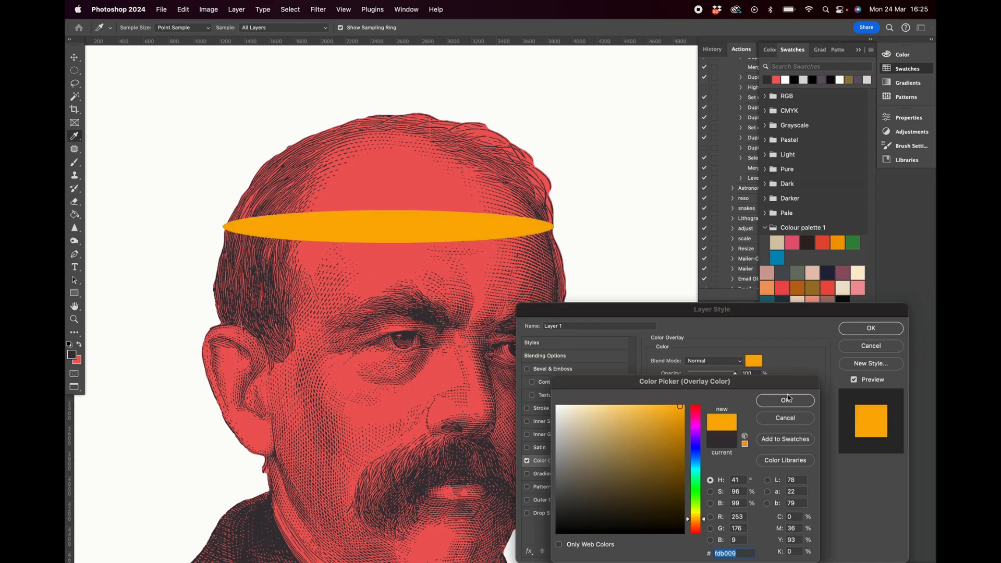
click(785, 400)
click(871, 328)
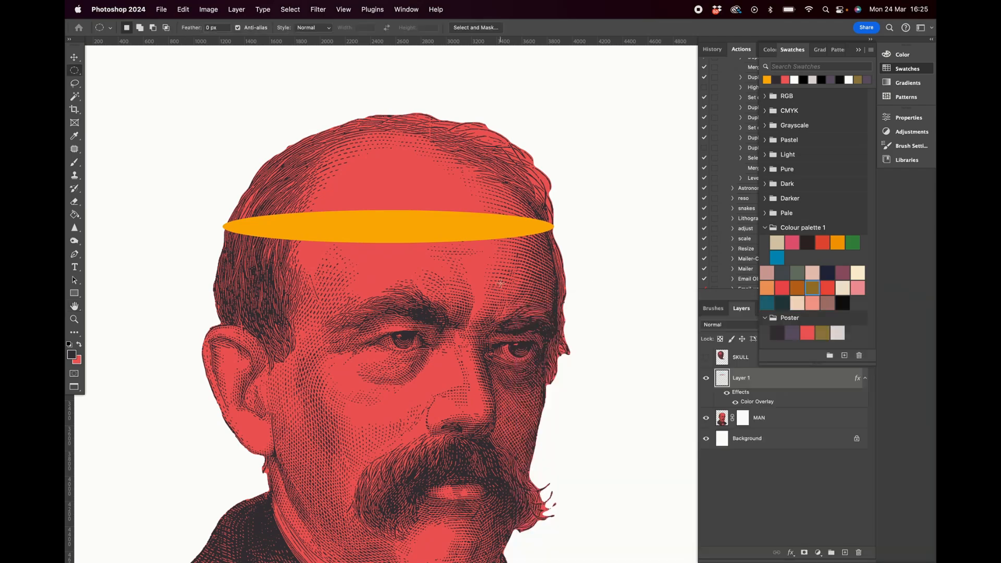
Step: Scale the orange ellipse to 99.07% so both ends meet the outline of the man's head
scroll(500, 283, up, 10)
scroll(499, 283, up, 5)
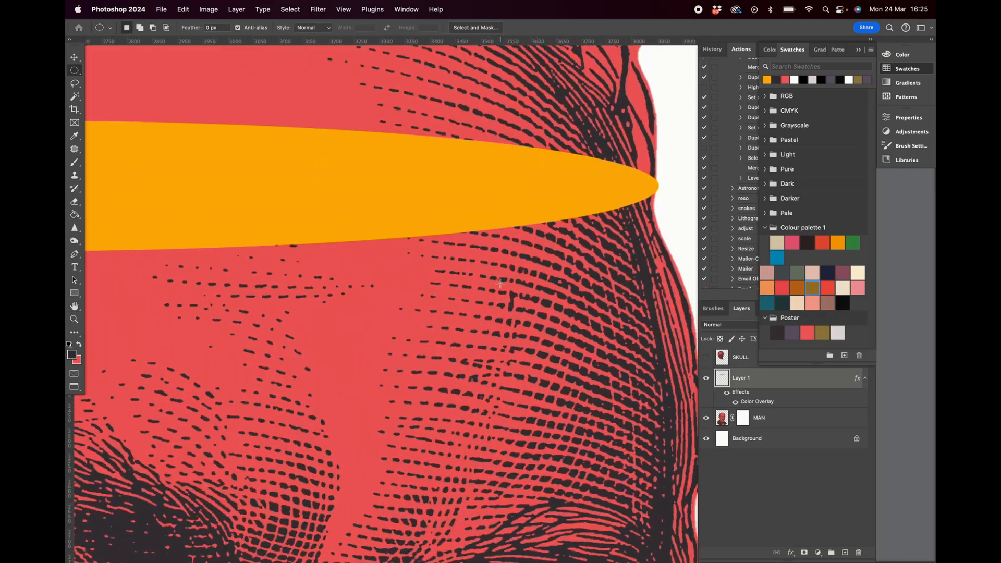
key(super+t)
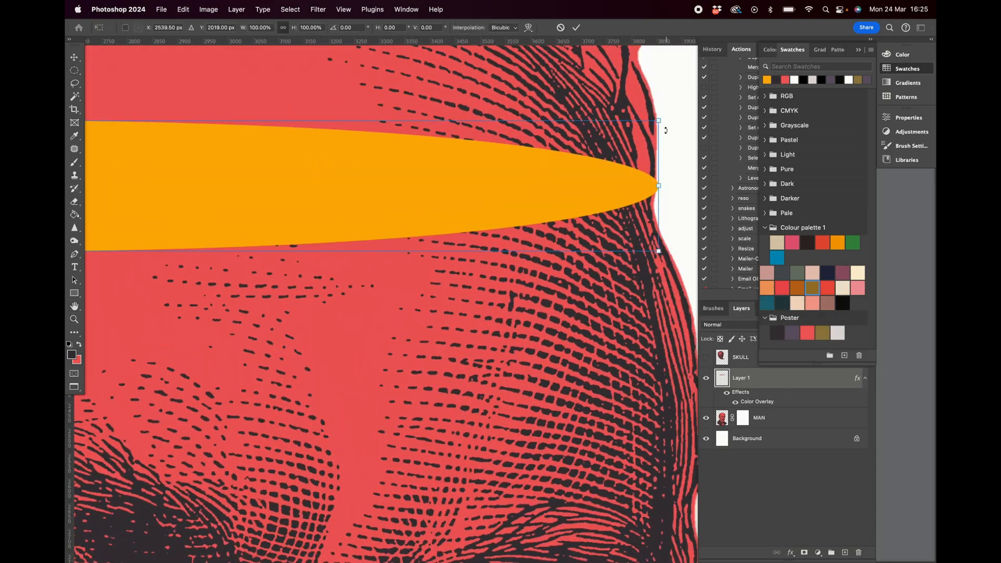
drag(658, 121, 658, 122)
scroll(573, 154, left, 15)
scroll(573, 154, up, 2)
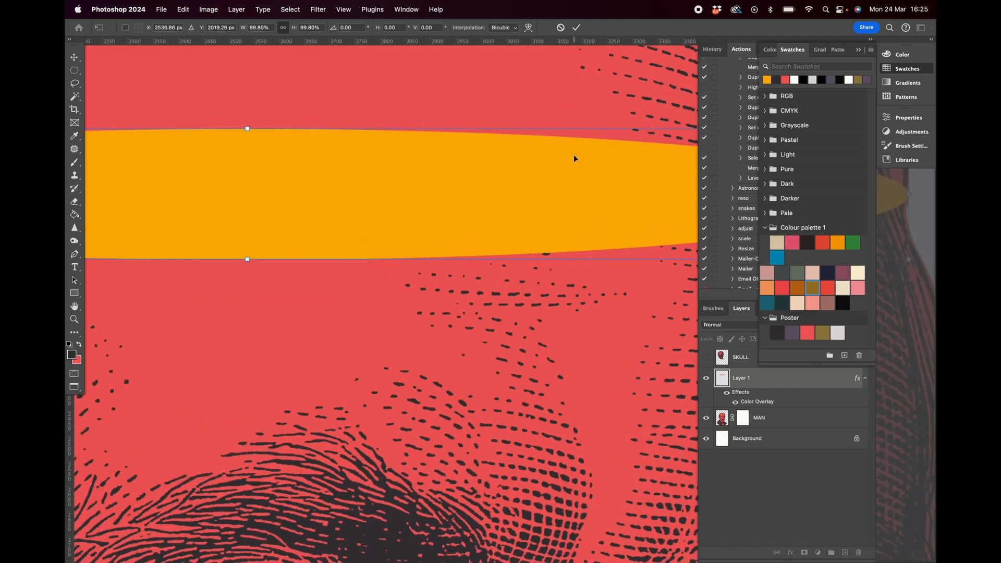
scroll(575, 155, left, 10)
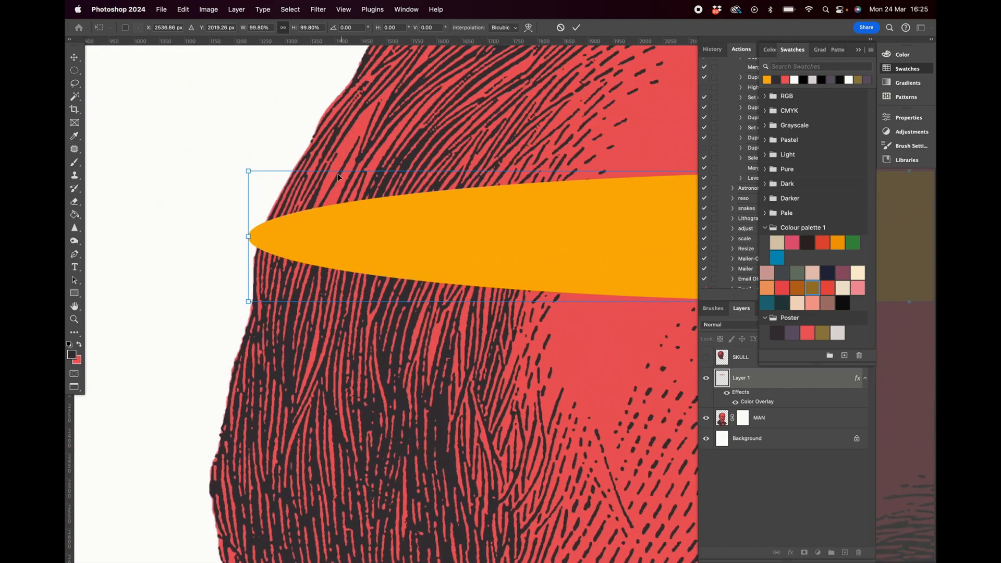
drag(250, 174, 259, 175)
scroll(389, 265, right, 3)
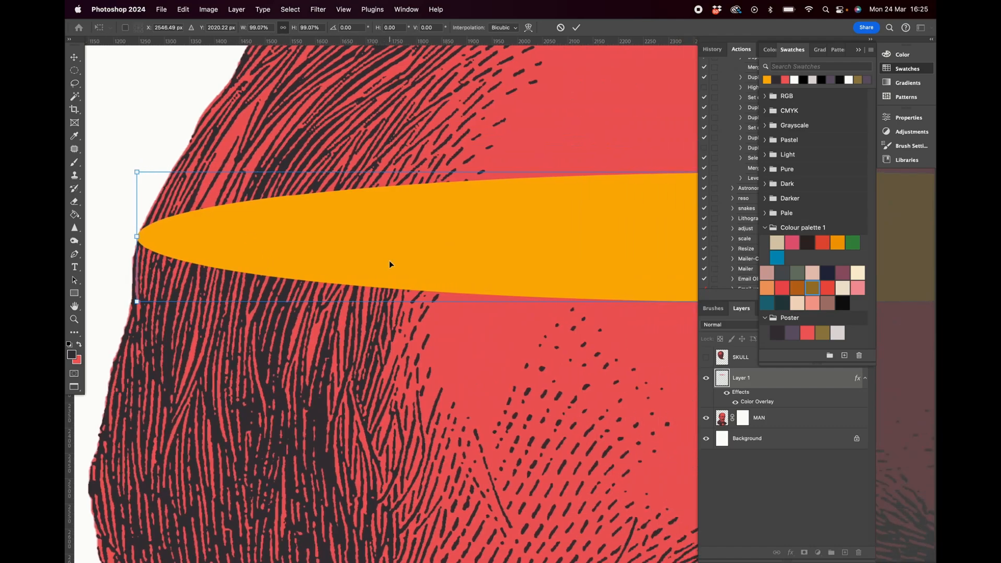
key(Return)
Step: Target the MAN layer's mask and set black as the foreground colour for the Brush tool
key(super+minus)
key(super+minus)
key(super+minus)
key(super+minus)
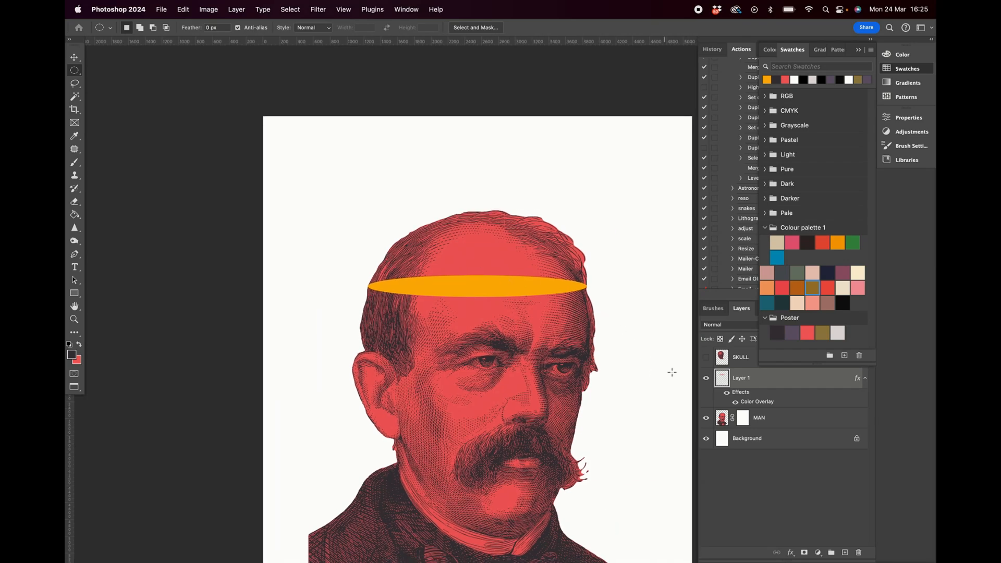
key(super+equal)
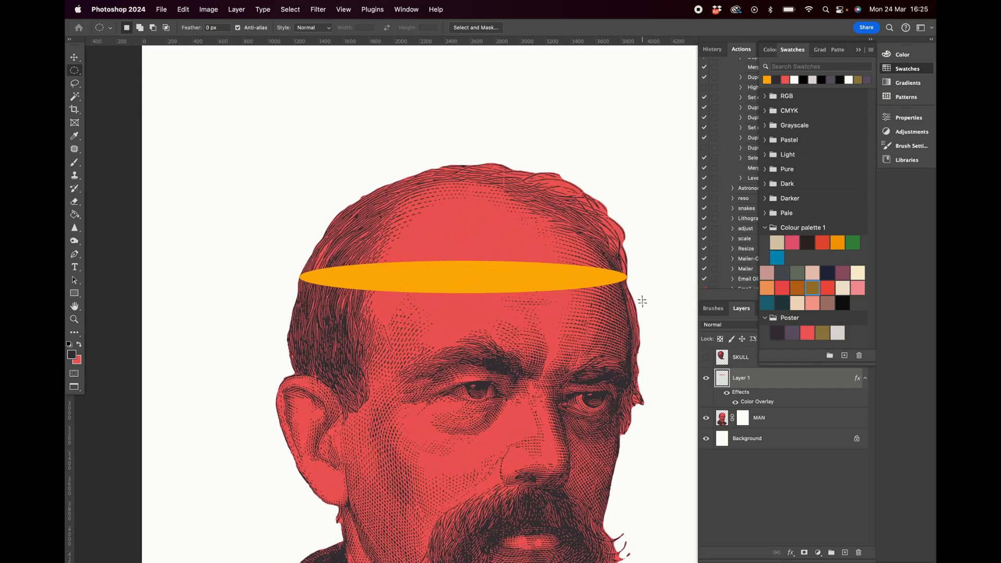
click(744, 421)
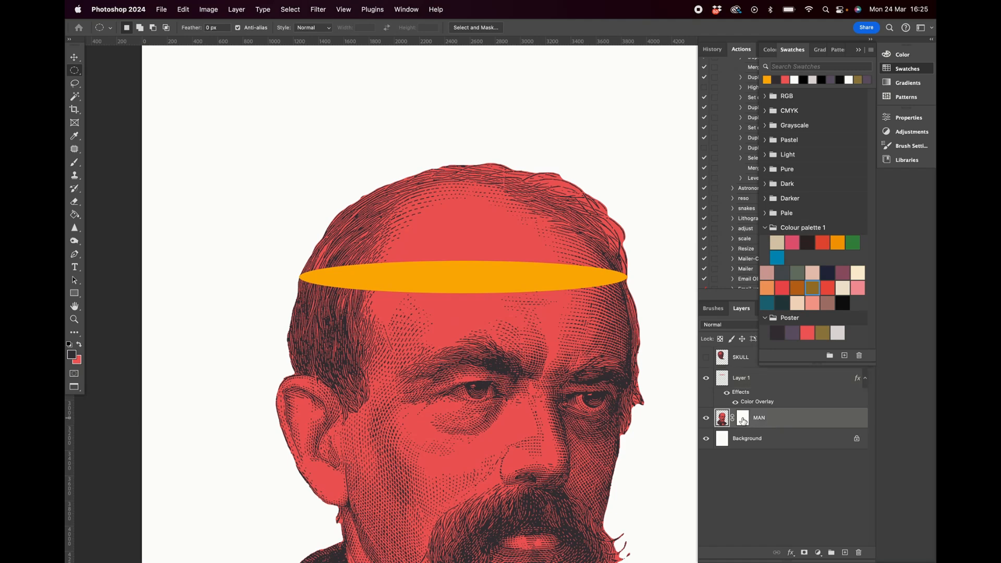
click(743, 419)
key(d)
double_click(745, 421)
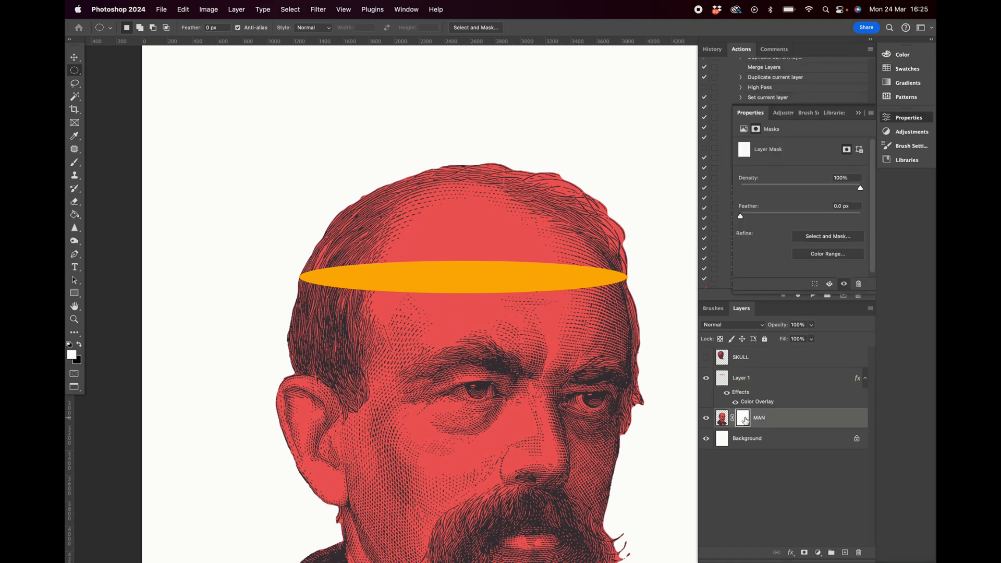
click(859, 113)
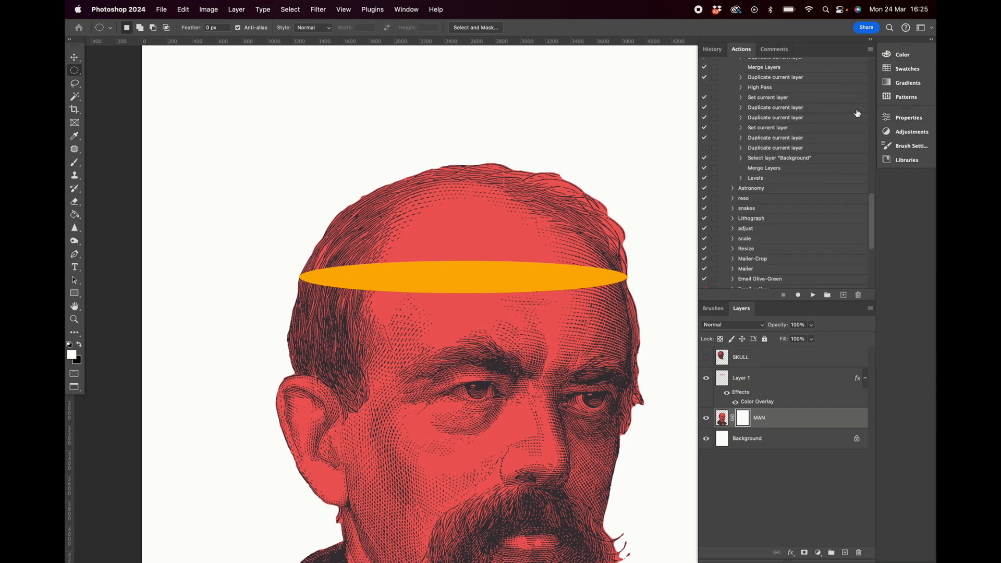
click(722, 417)
click(746, 419)
click(79, 345)
key(b)
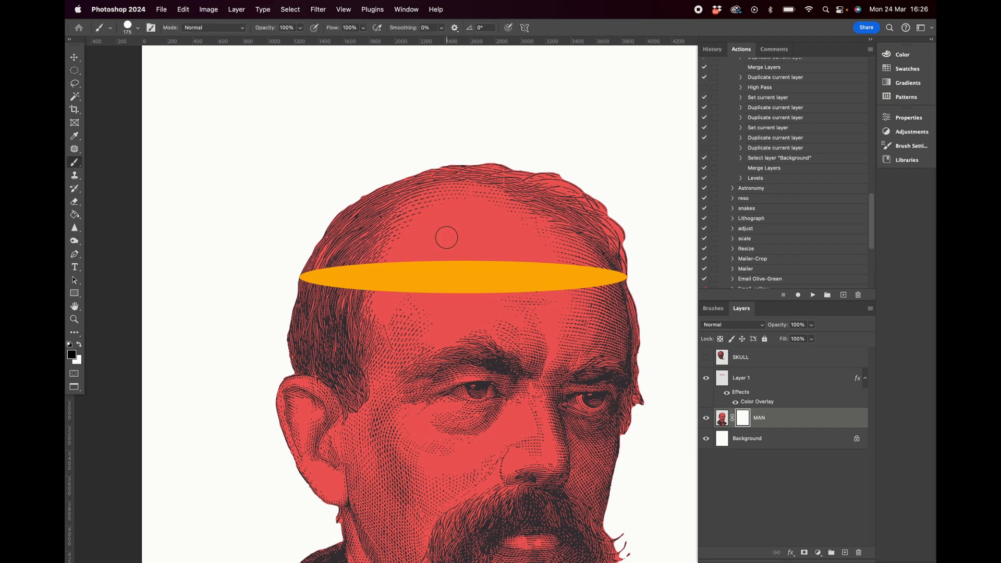
Step: Mask out the top of the man's head above the orange ellipse with a black 500 px hard brush
key(bracketright)
key(bracketright)
key(bracketright)
key(bracketright)
key(bracketright)
key(bracketright)
mouse_move(398, 212)
mouse_down()
mouse_move(529, 171)
mouse_move(401, 182)
mouse_move(347, 201)
mouse_move(354, 243)
mouse_move(310, 247)
mouse_move(554, 228)
mouse_move(432, 217)
mouse_move(530, 218)
mouse_move(488, 237)
mouse_move(629, 242)
mouse_move(535, 187)
mouse_move(537, 176)
mouse_move(556, 166)
mouse_up()
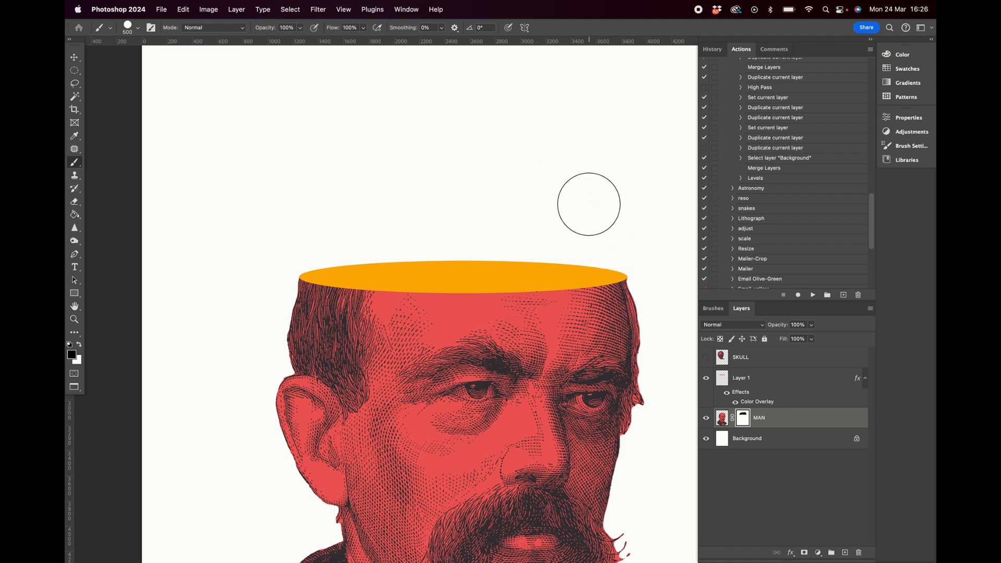
Step: Add a new layer above the ellipse's layer and load the ellipse outline as a selection on it
key(super+minus)
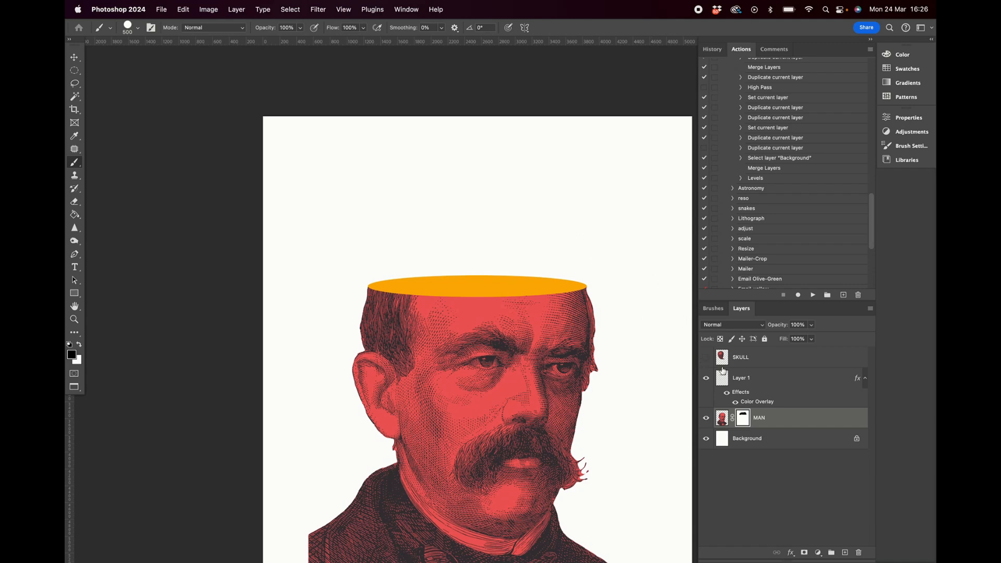
click(758, 382)
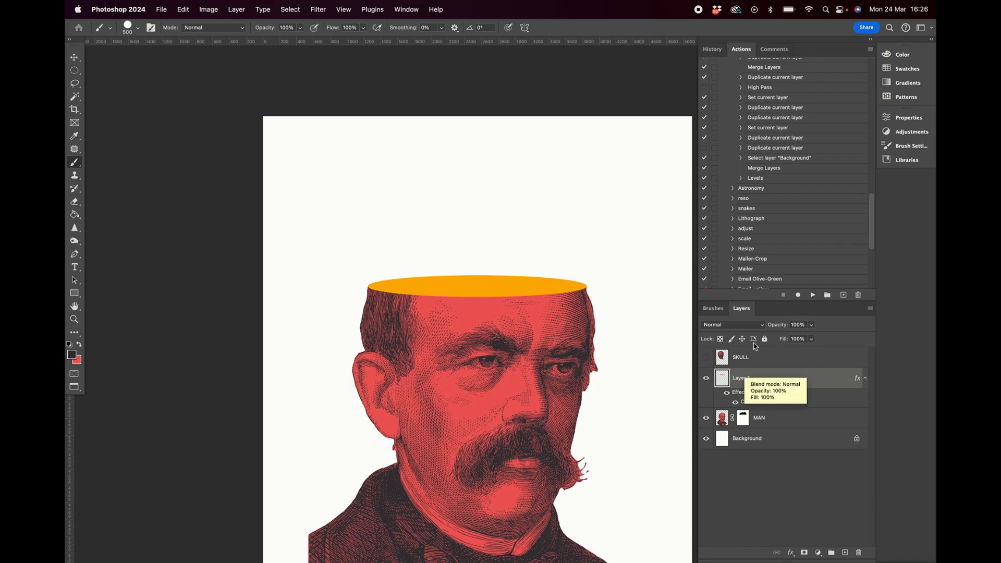
click(845, 552)
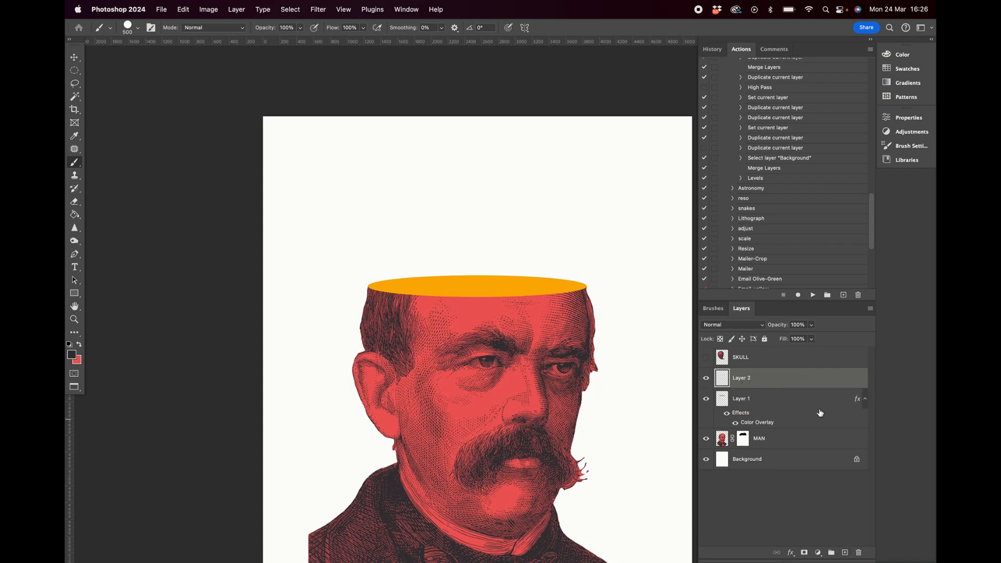
click(725, 400)
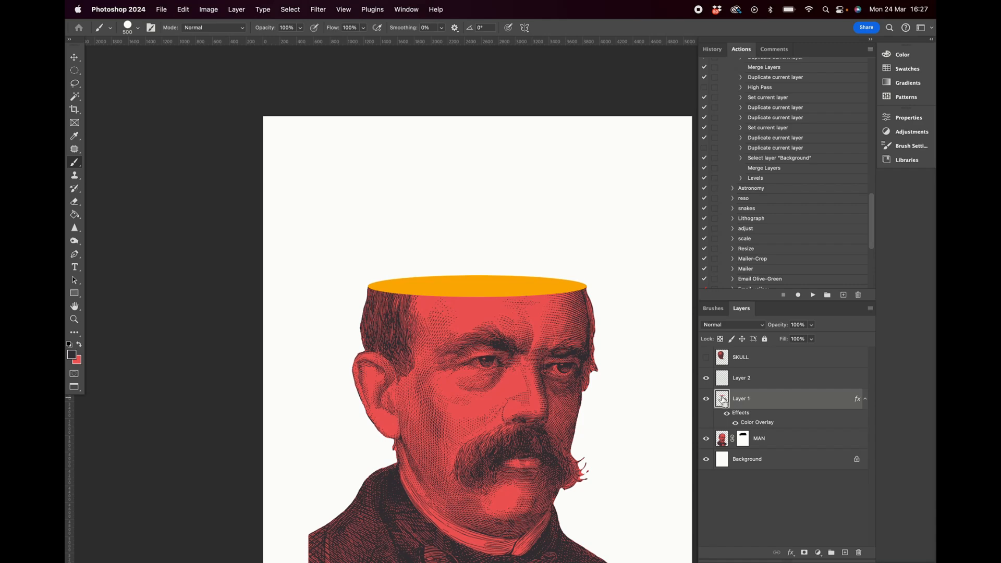
super+click(725, 402)
click(776, 379)
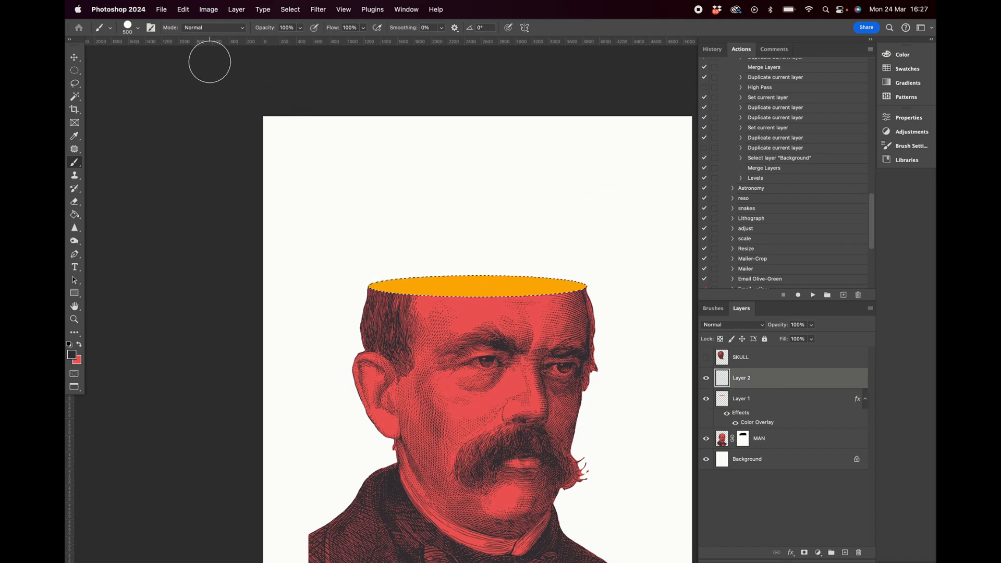
Step: Set the brush to Soft Round Pressure Size at 1000 px in Dissolve mode
click(138, 27)
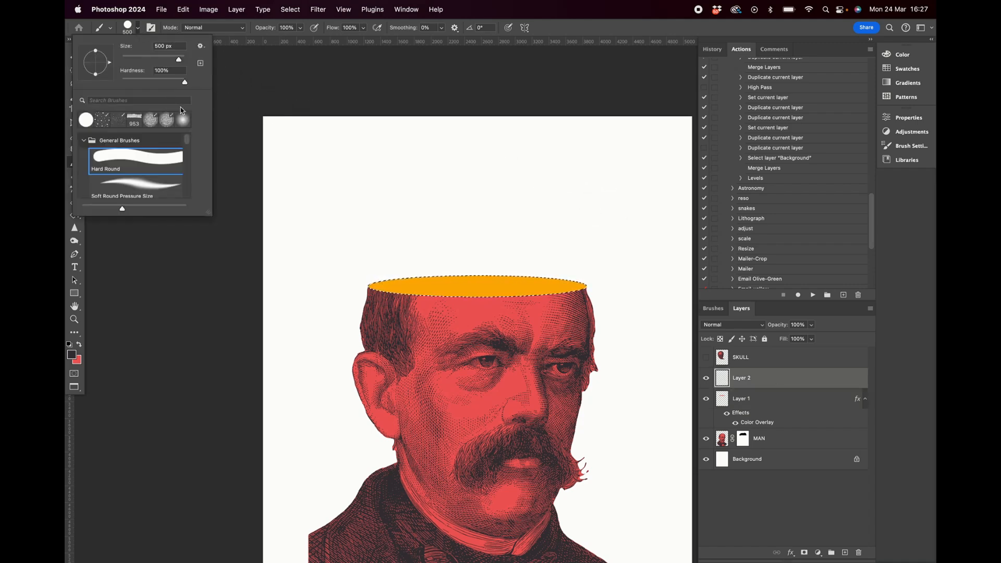
click(148, 189)
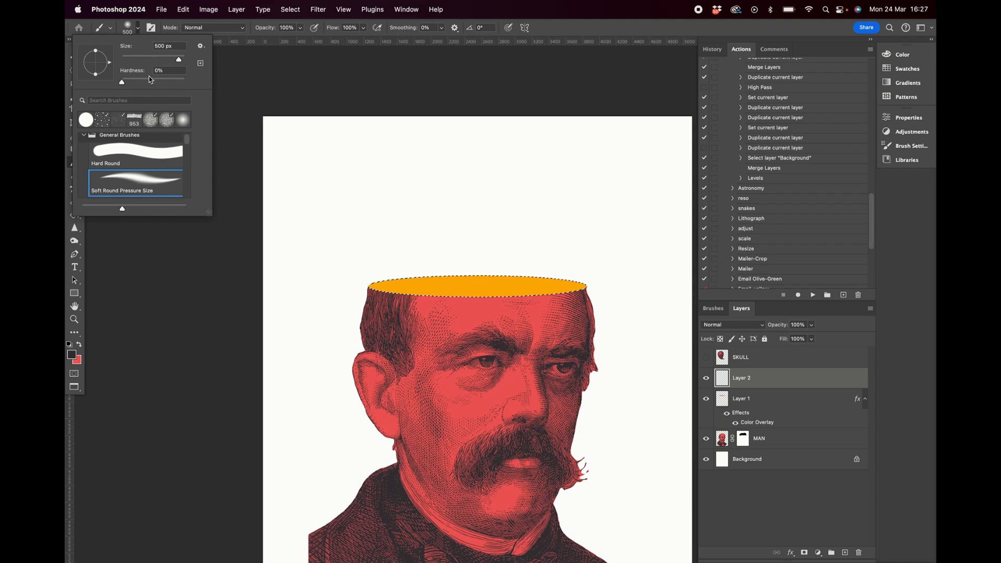
drag(180, 62, 184, 62)
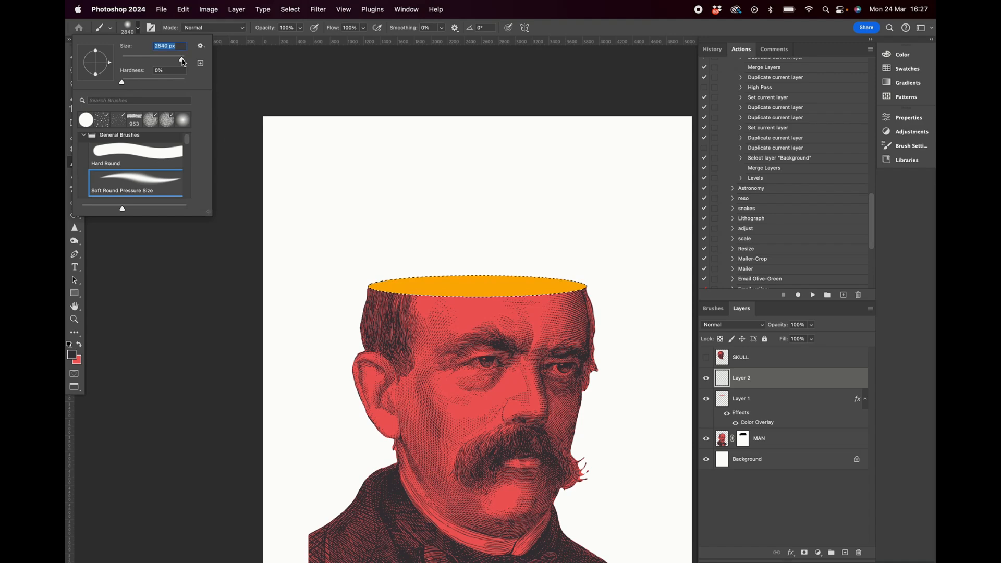
click(525, 27)
click(405, 165)
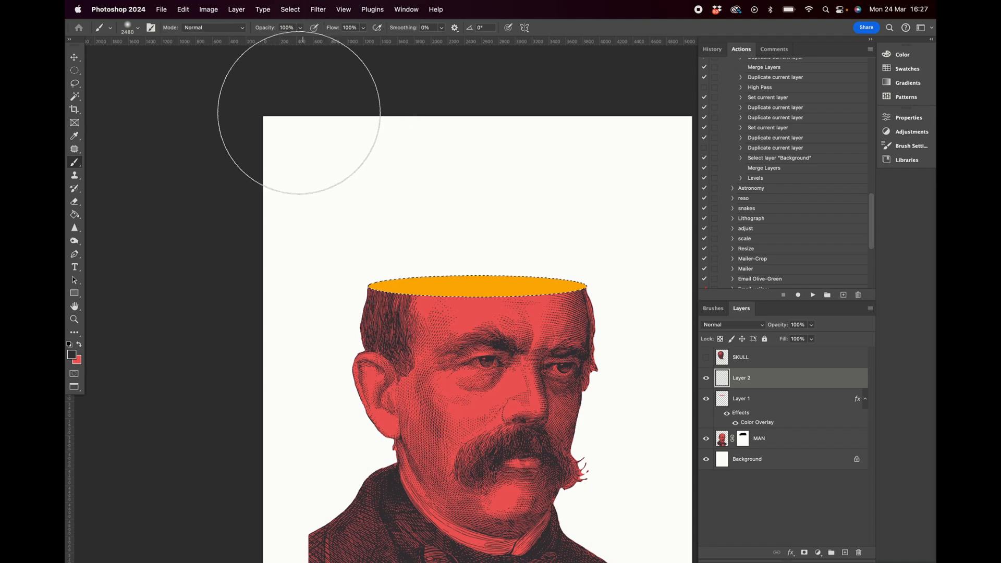
key(bracketleft)
key(bracketleft)
key(bracketleft)
key(bracketleft)
key(bracketleft)
key(bracketleft)
key(bracketleft)
key(bracketleft)
key(bracketleft)
key(bracketleft)
key(bracketleft)
key(bracketleft)
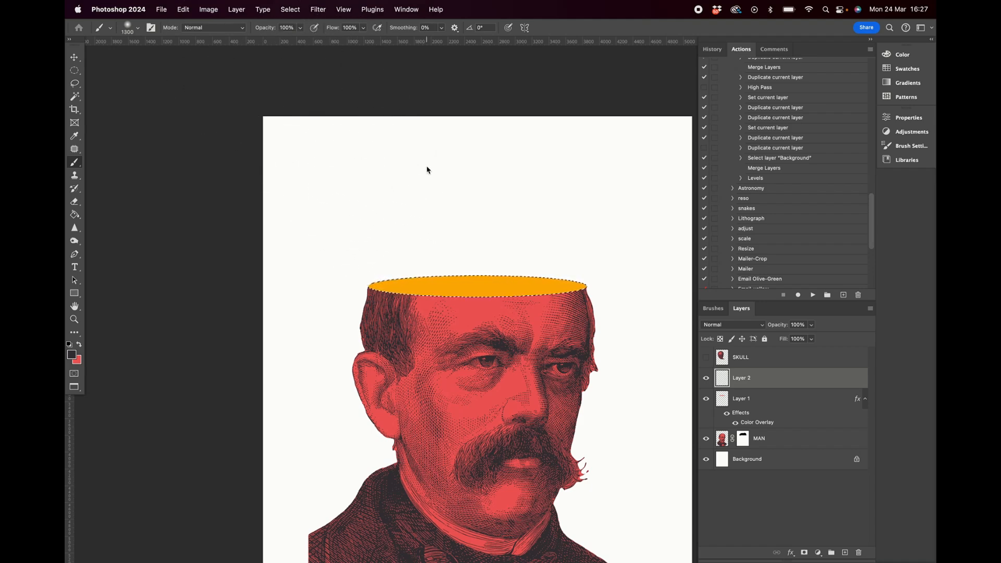
key(bracketleft)
key(bracketleft)
key(bracketleft)
click(218, 28)
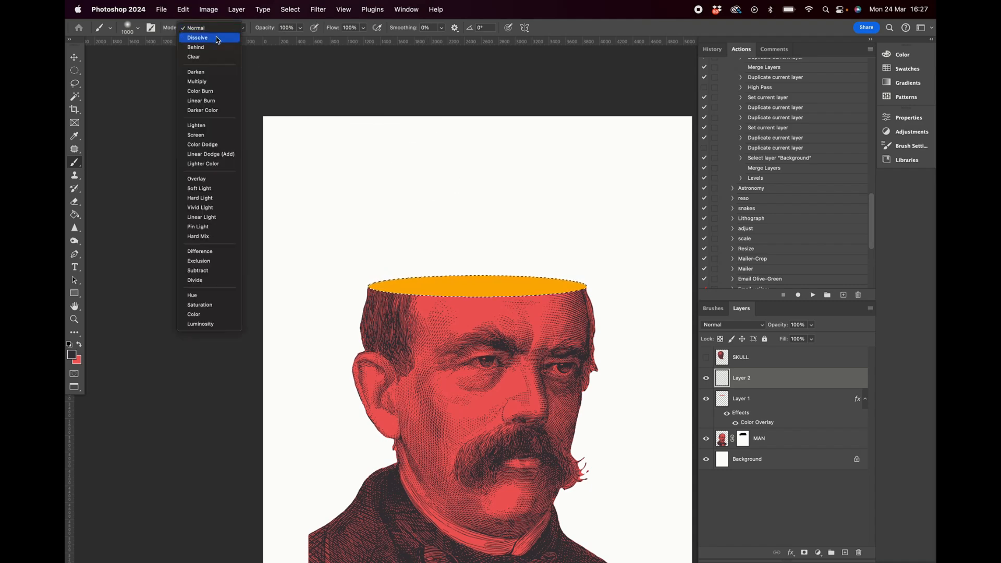
click(218, 38)
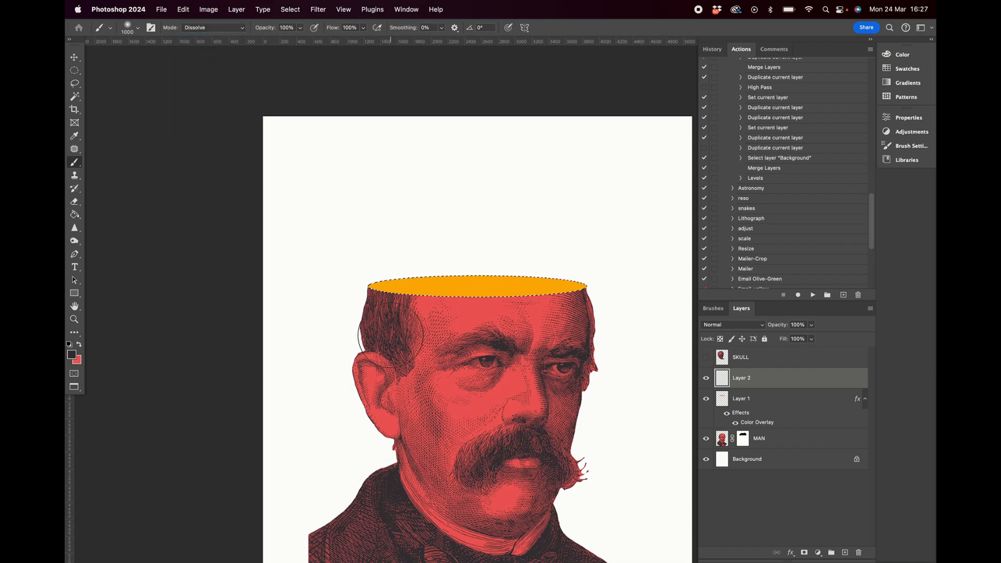
Step: Shade both ends of the selected ellipse with the dark charcoal colour, deselect, and turn off the ellipse's Color Overlay
mouse_move(398, 333)
mouse_down()
mouse_move(395, 278)
mouse_move(392, 316)
mouse_move(375, 282)
mouse_up()
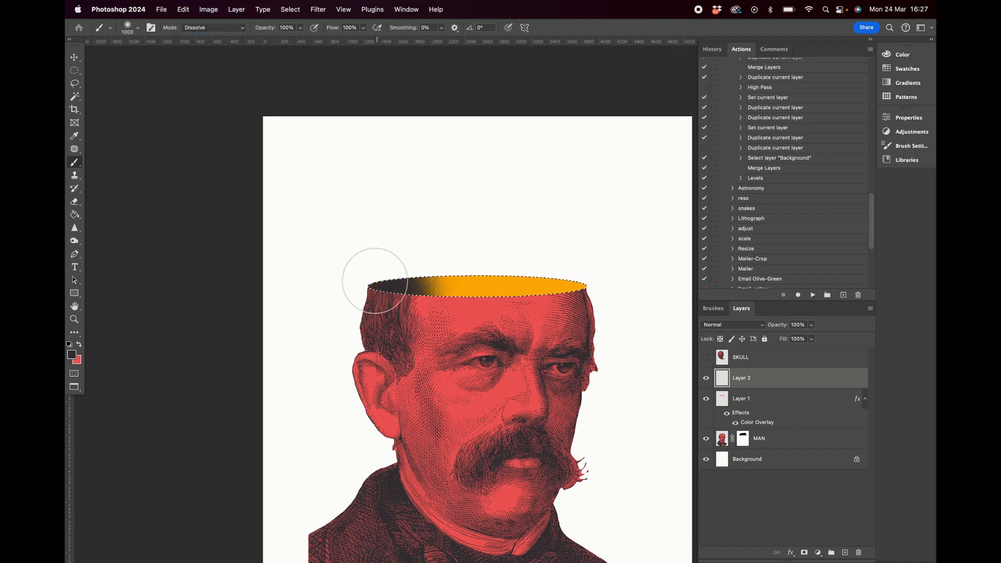
mouse_move(599, 297)
mouse_down()
mouse_move(582, 324)
mouse_move(582, 303)
mouse_move(562, 278)
mouse_up()
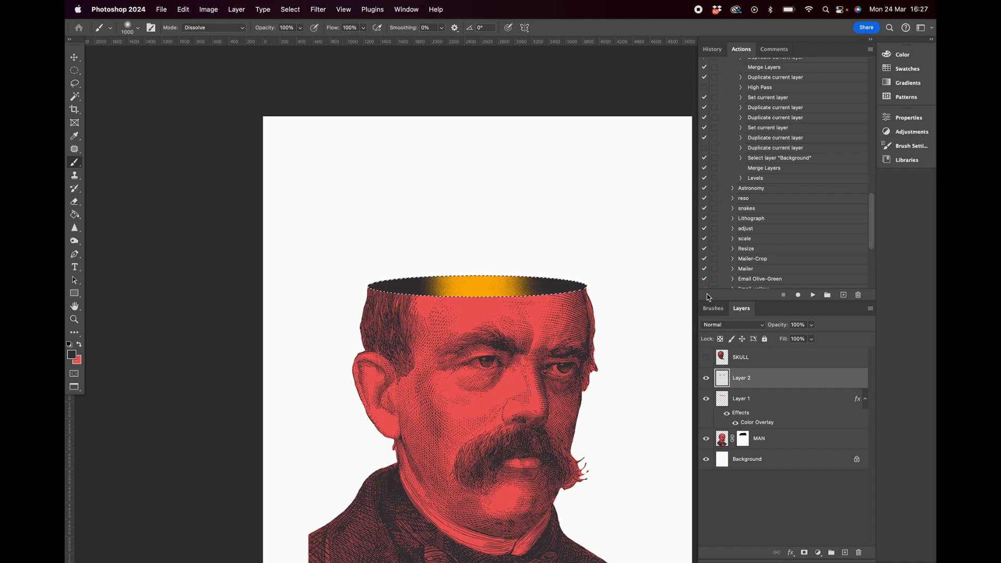
key(super+d)
click(735, 423)
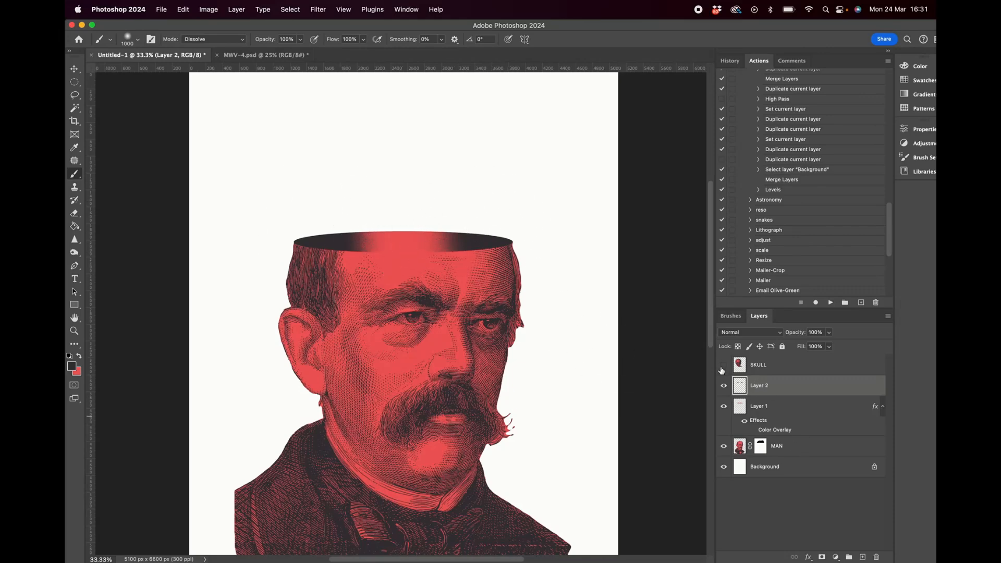
Step: Show the SKULL layer and add a layer mask to it
click(723, 365)
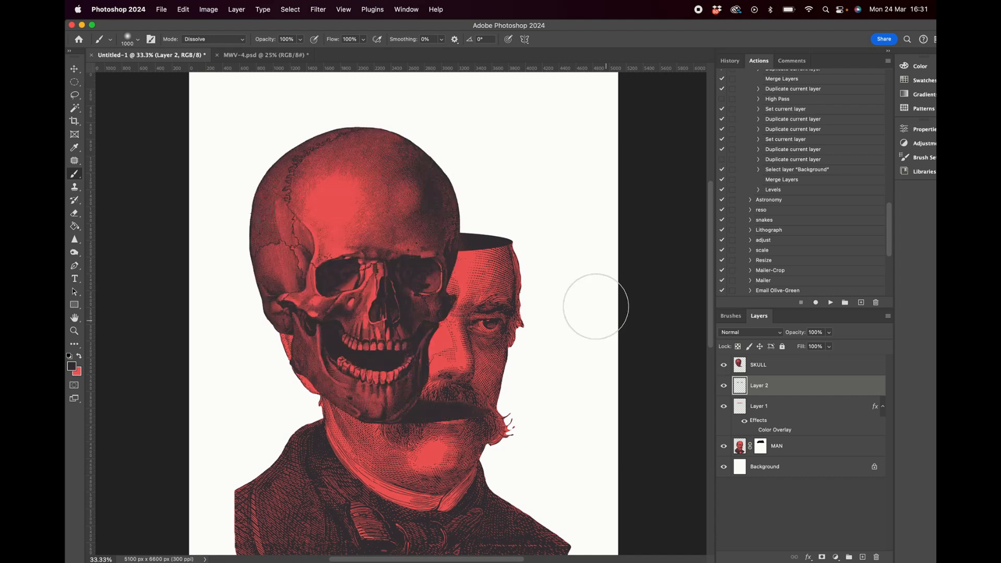
click(812, 366)
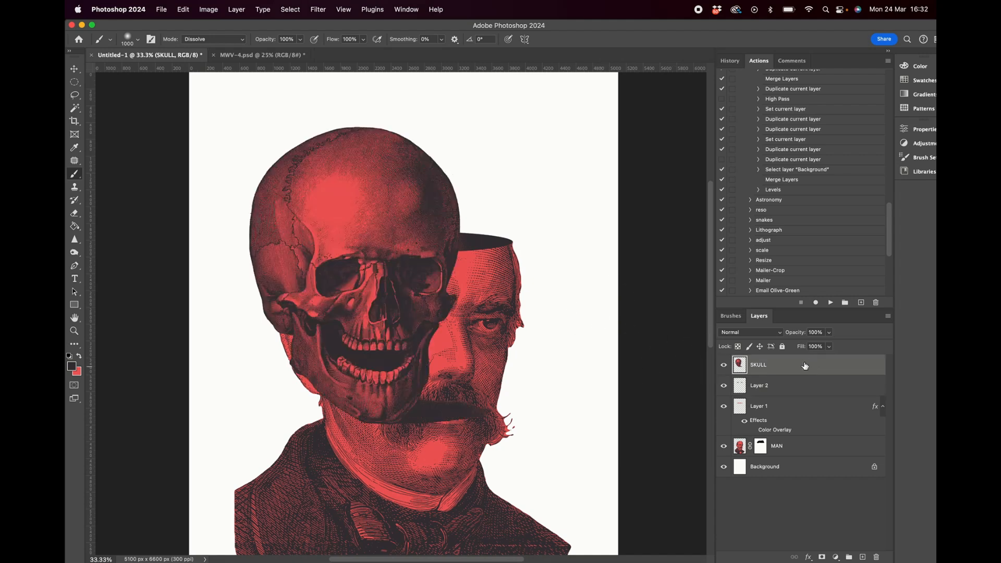
click(822, 558)
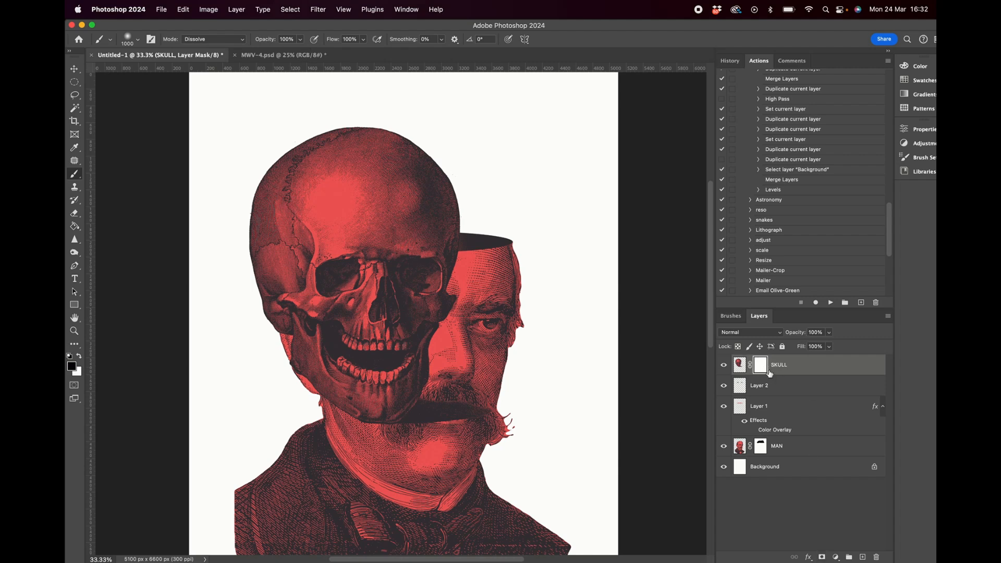
Step: Move the skull up and to the right so its jaw overlaps the opening in the man's head
key(v)
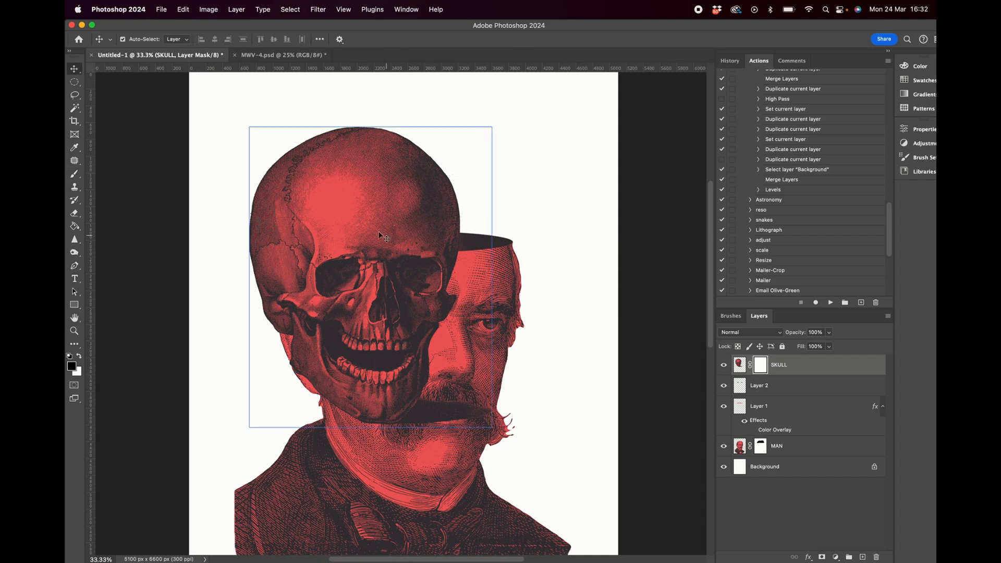
mouse_move(369, 224)
mouse_down()
mouse_move(434, 152)
mouse_move(422, 143)
mouse_move(411, 185)
mouse_up()
scroll(421, 141, up, 3)
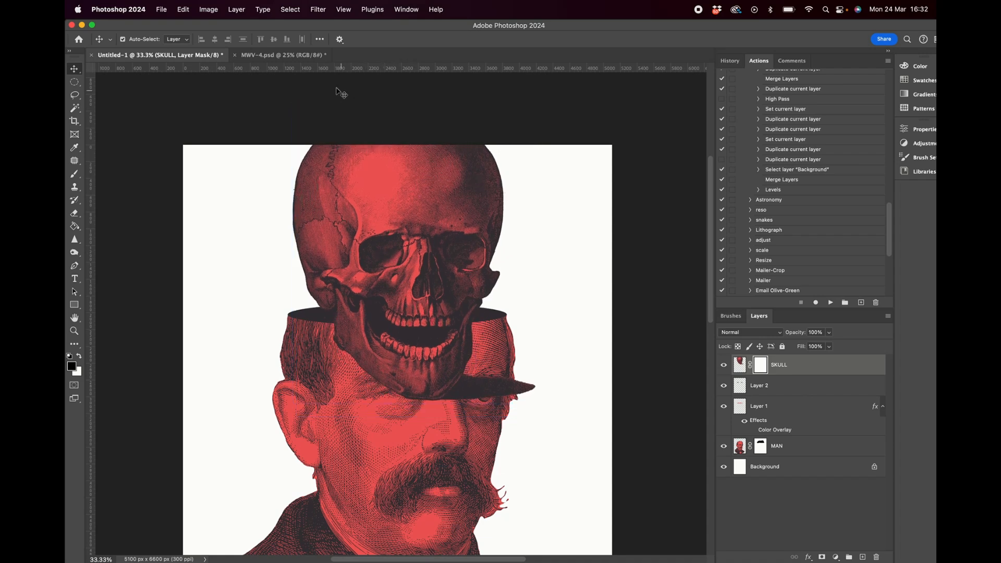
click(270, 55)
drag(270, 55, 419, 254)
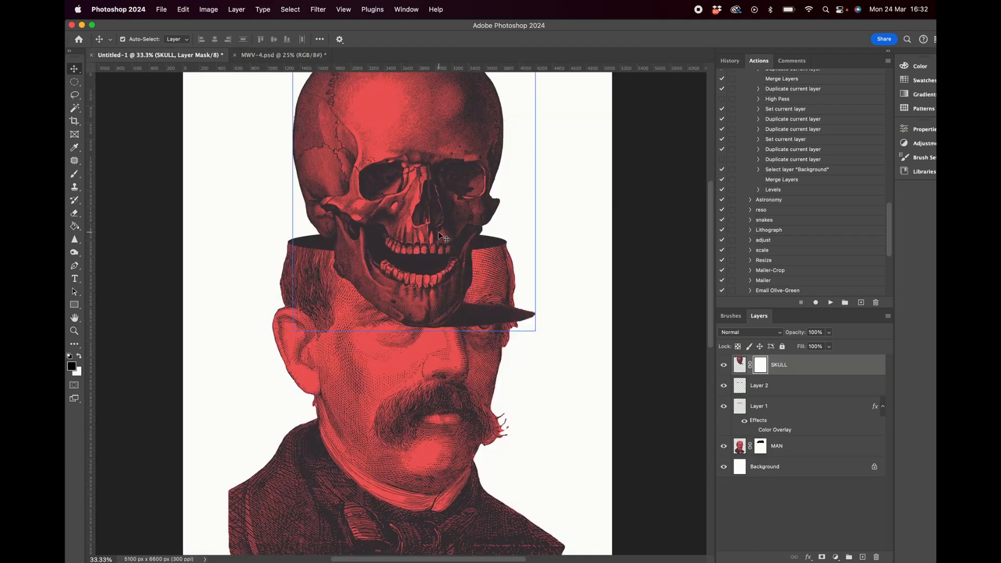
Step: Lower the SKULL layer's opacity to 76% and shift the skull slightly left and up within the head opening
drag(436, 218, 818, 345)
click(829, 347)
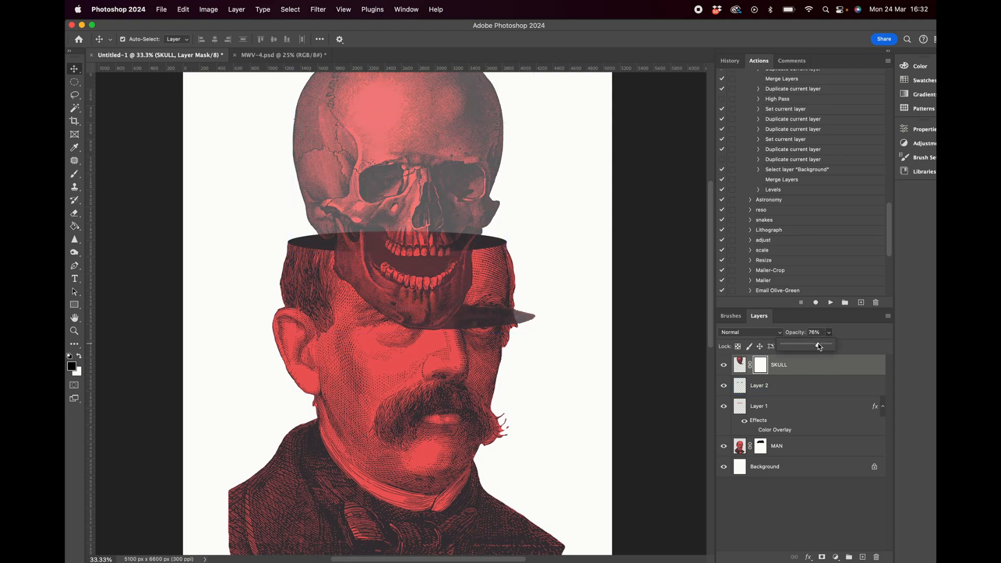
click(506, 282)
key(super+equal)
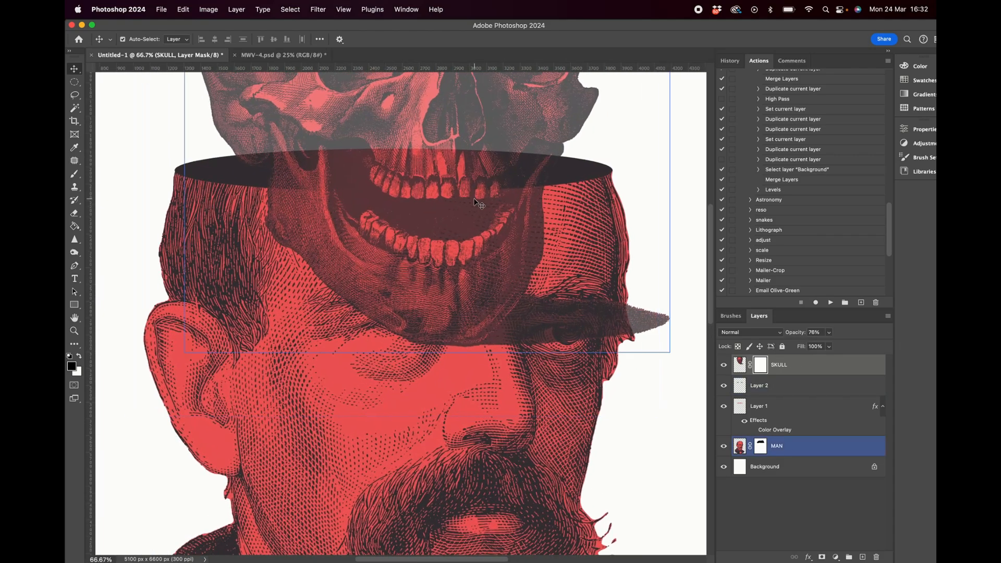
drag(421, 181, 455, 192)
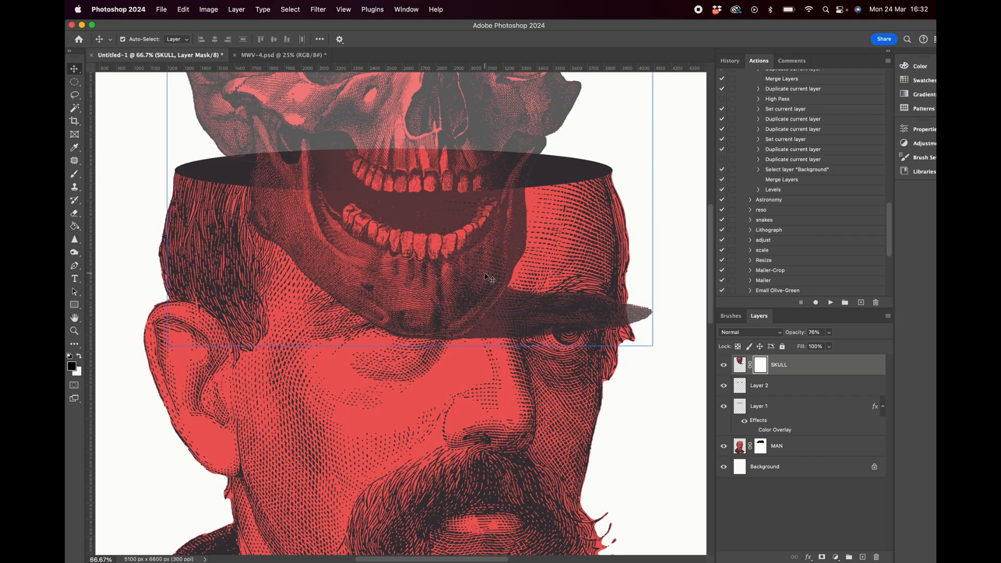
Step: Restore the SKULL layer's opacity to 100%
key(super+minus)
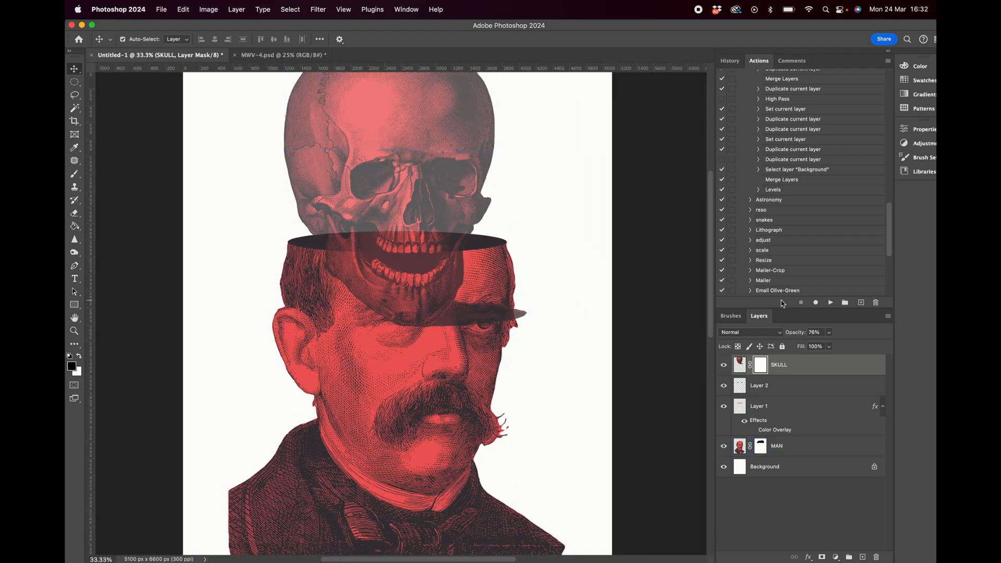
click(829, 333)
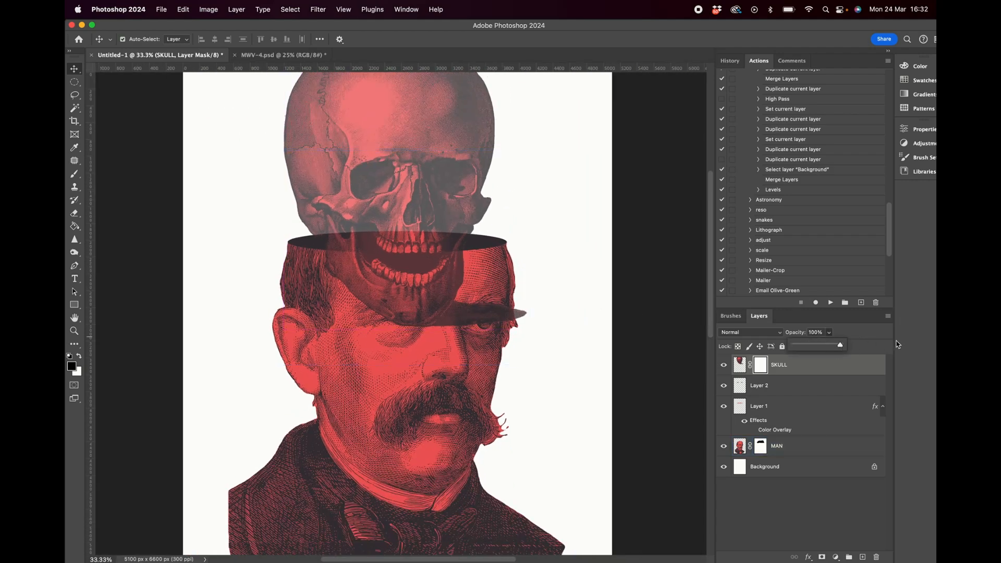
drag(829, 344, 841, 345)
Step: Load the Layer 1 ellipse outline as a selection and invert it, keeping the SKULL layer mask active
click(747, 415)
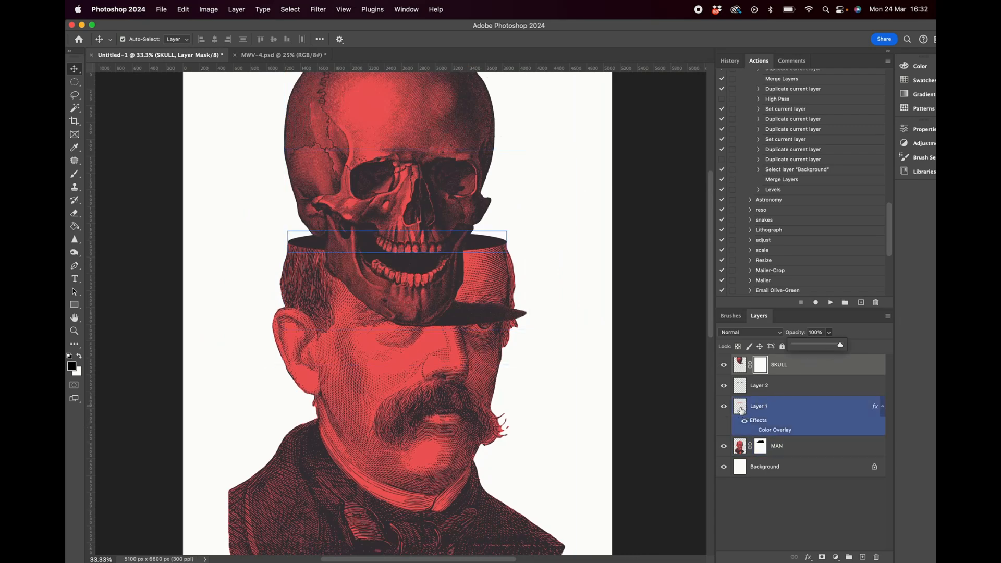
drag(742, 410, 744, 411)
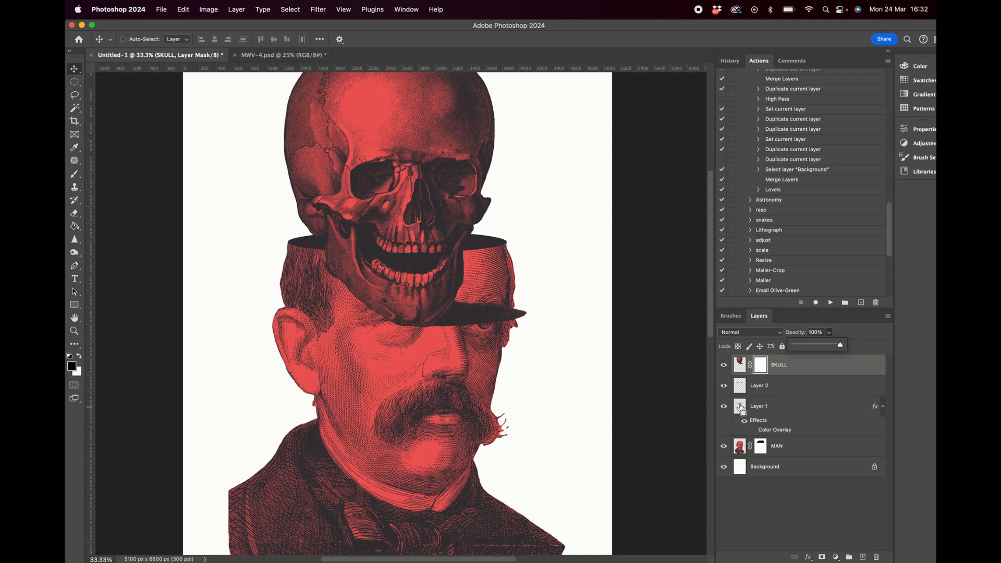
super+click(743, 411)
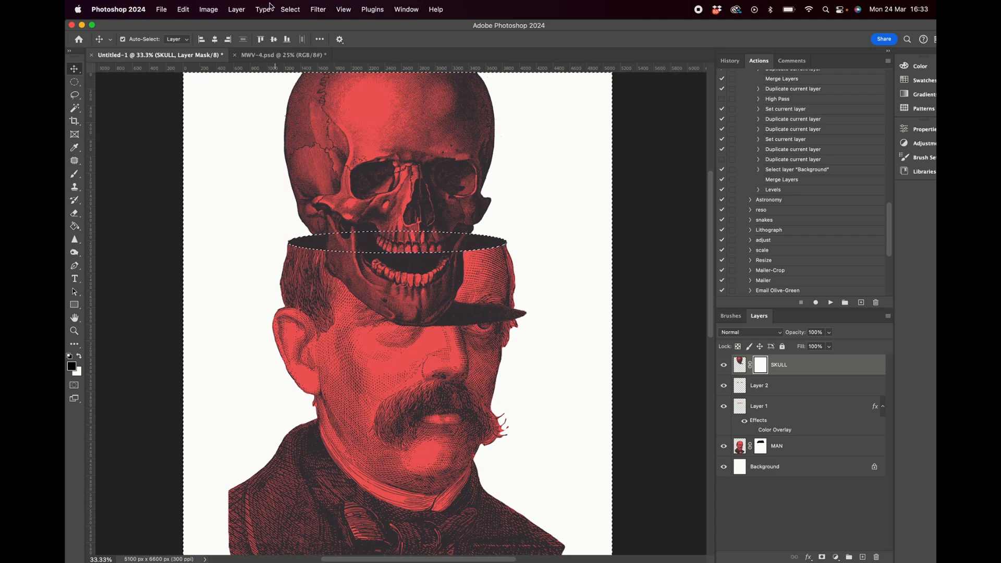
click(291, 9)
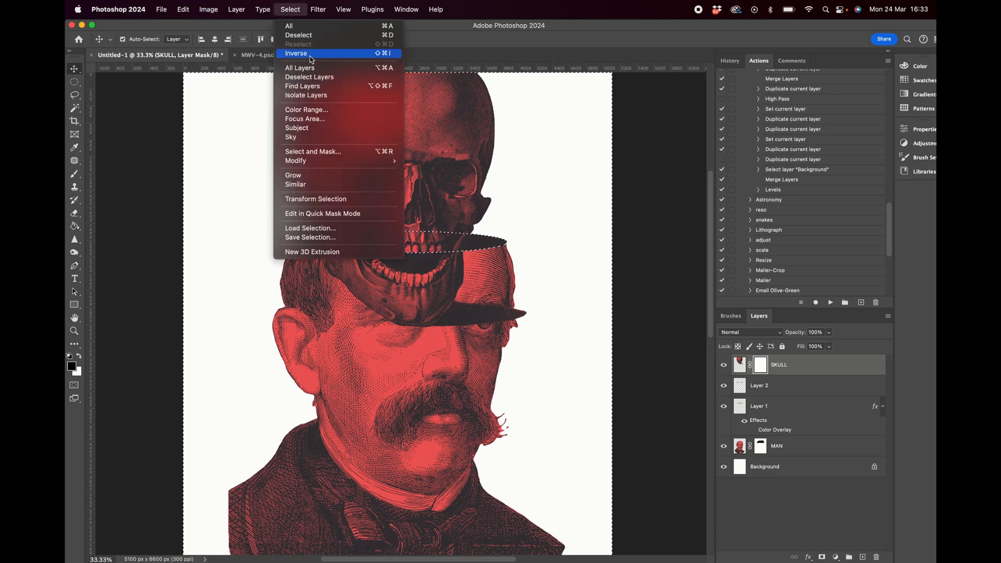
click(652, 135)
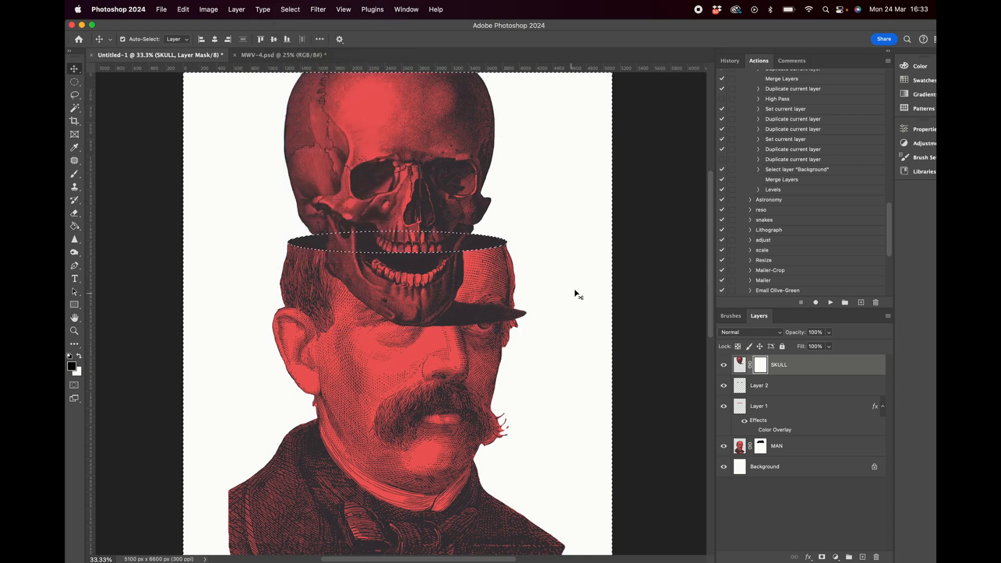
Step: Mask out the skull's jaw below the head opening with a black Hard Round brush in Normal mode, and deselect
key(b)
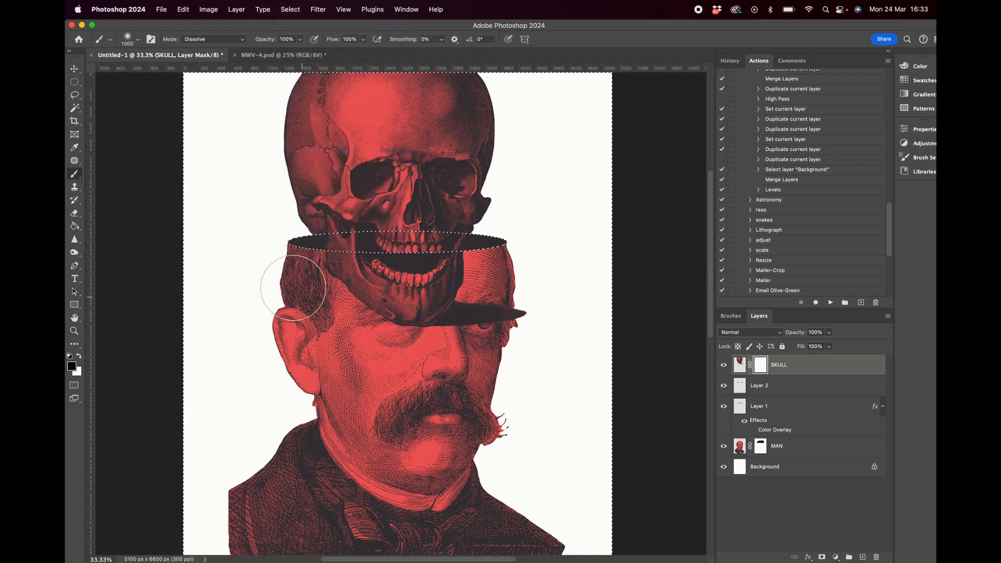
click(138, 40)
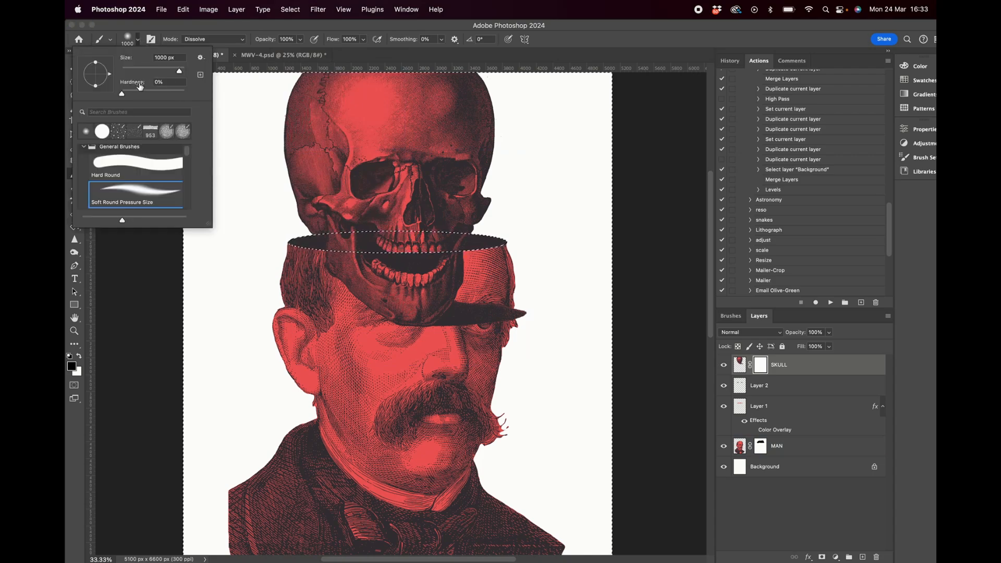
click(128, 170)
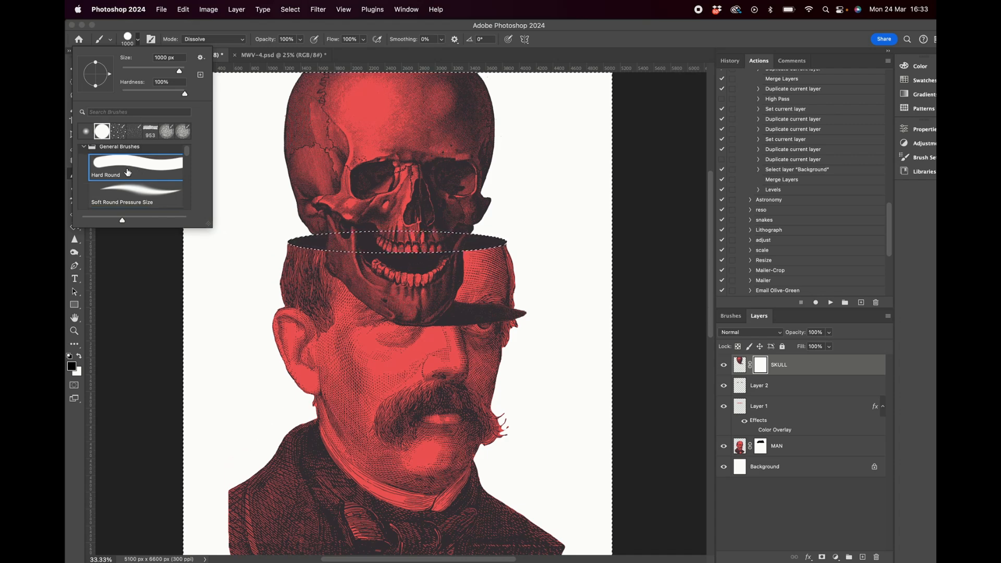
click(218, 37)
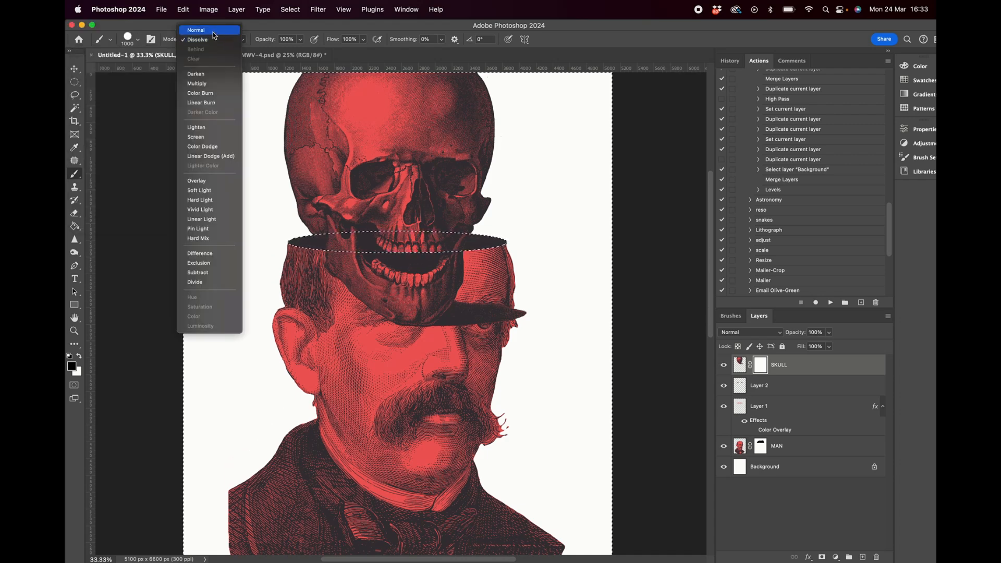
click(213, 32)
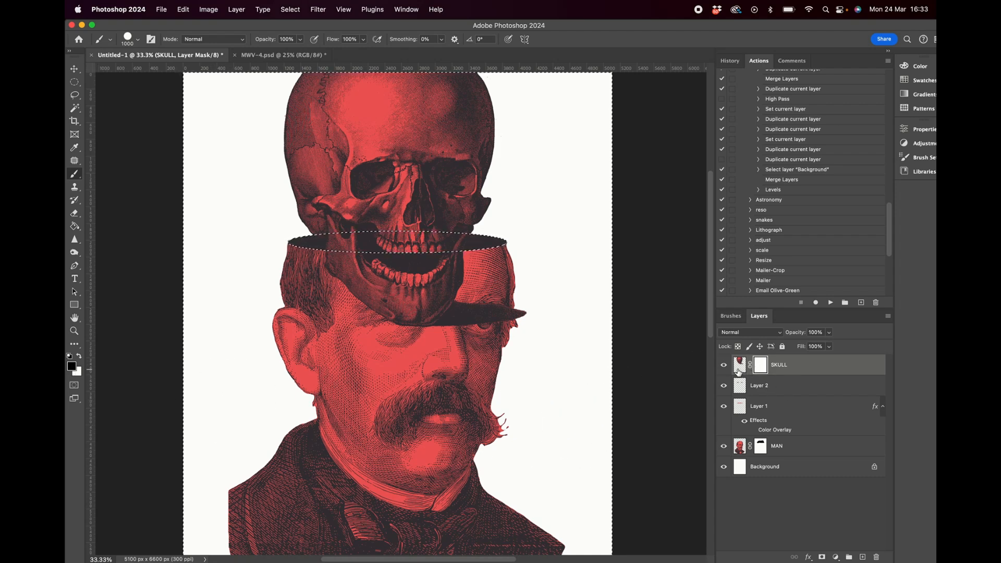
mouse_move(485, 334)
mouse_down()
mouse_move(452, 331)
mouse_move(427, 308)
mouse_move(392, 302)
mouse_move(404, 290)
mouse_move(458, 291)
mouse_move(315, 289)
mouse_move(488, 288)
mouse_move(346, 292)
mouse_up()
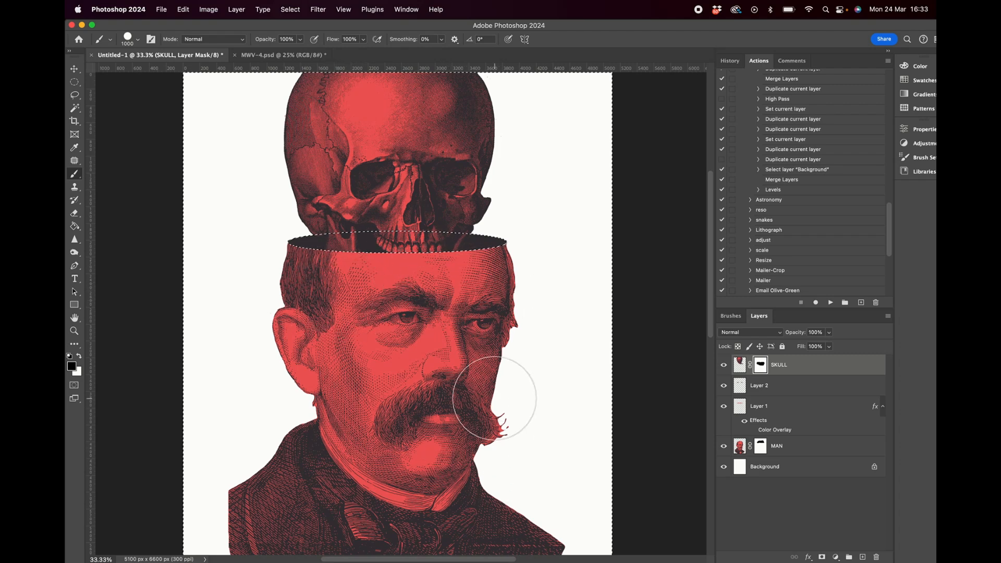
key(super+d)
scroll(485, 425, up, 3)
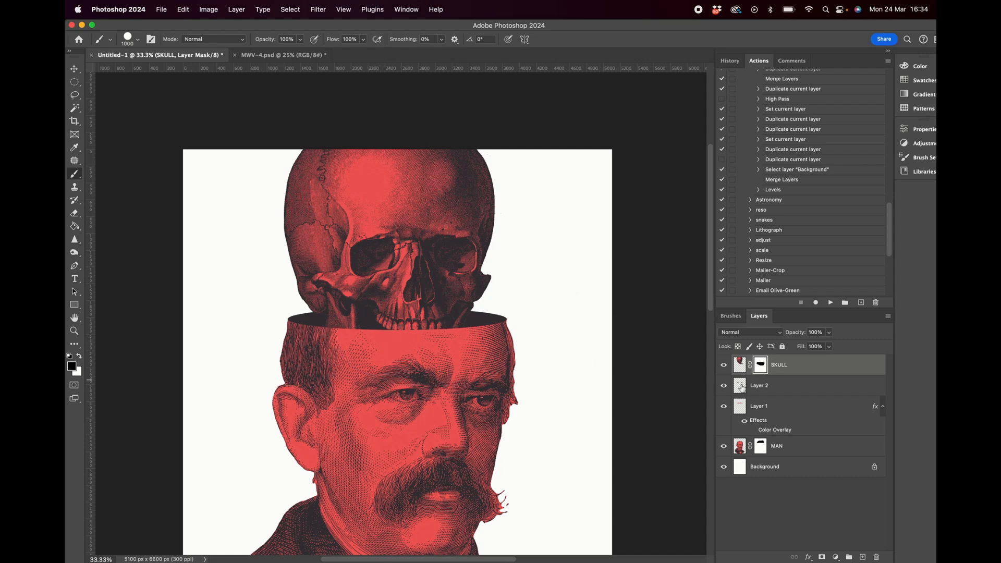
Step: Toggle Layer 2's visibility to check the ellipse shading, and add a layer mask to it
click(741, 387)
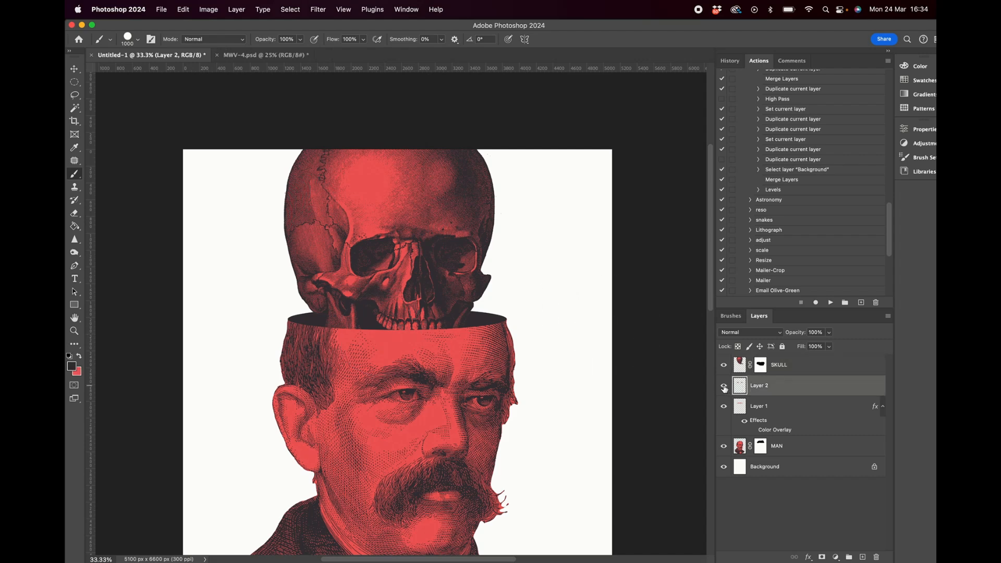
click(724, 386)
click(723, 386)
click(724, 386)
click(724, 387)
click(822, 558)
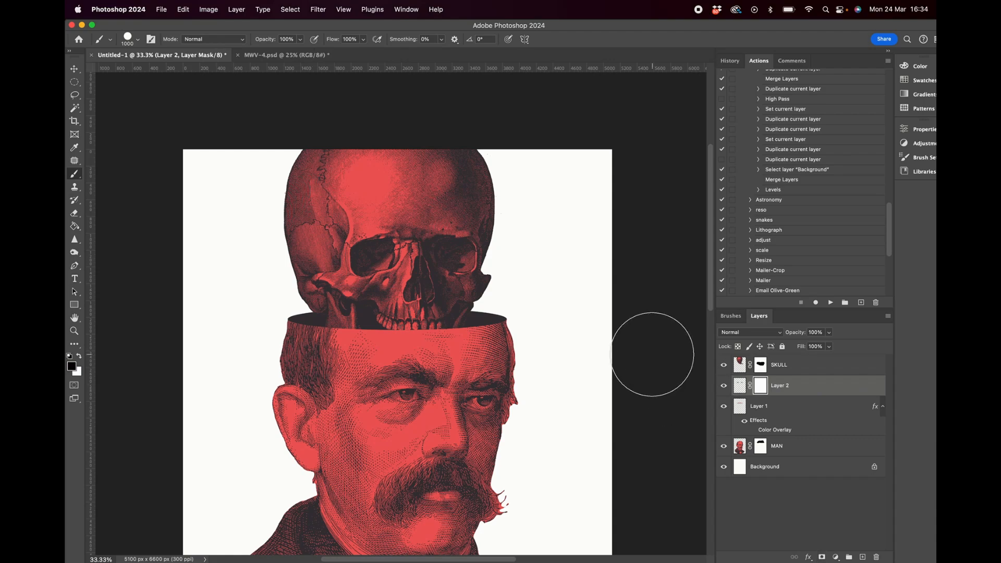
Step: Paint black on Layer 2's mask inside the head opening using the Soft Round Pressure Size brush in Dissolve mode
click(139, 39)
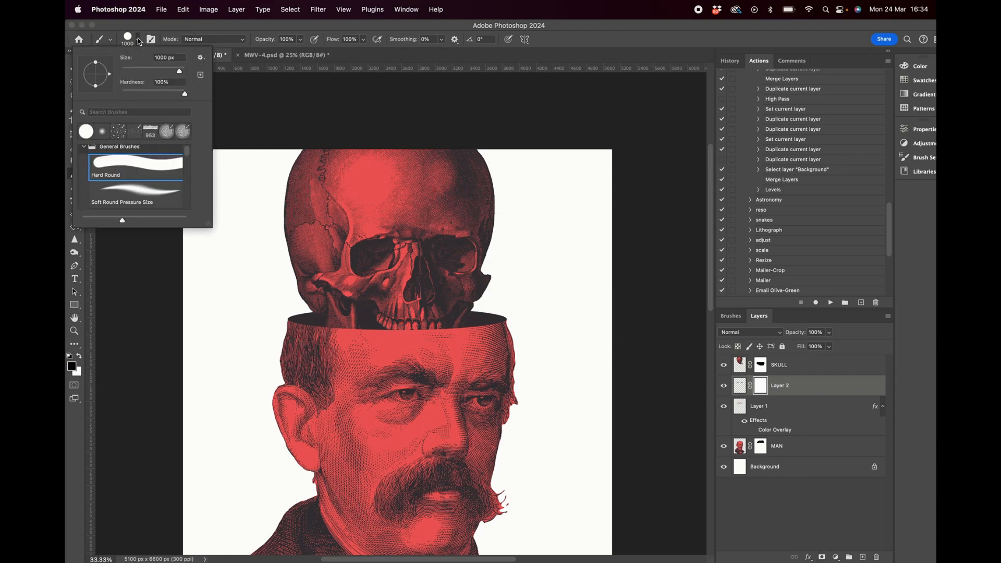
click(147, 191)
click(214, 39)
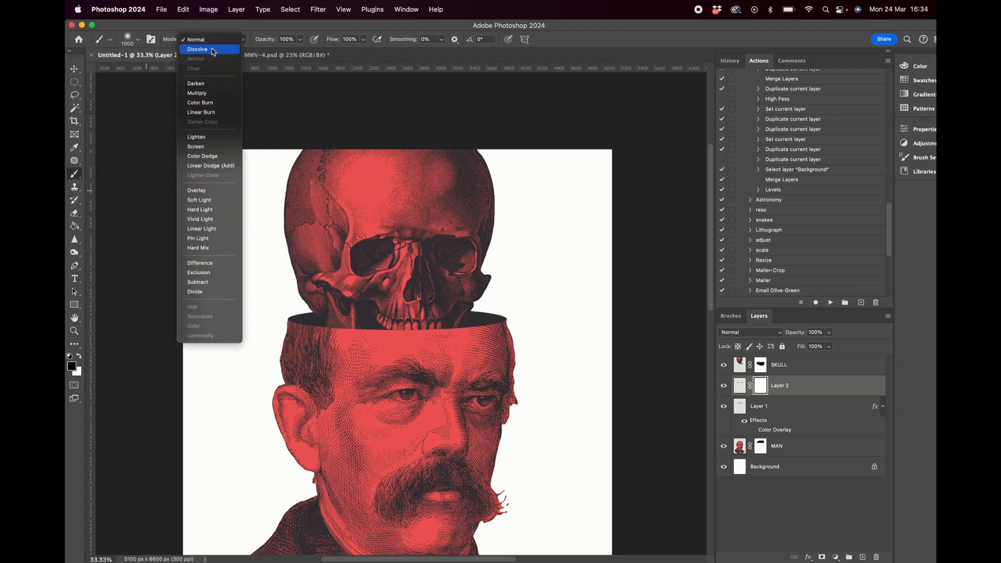
click(201, 50)
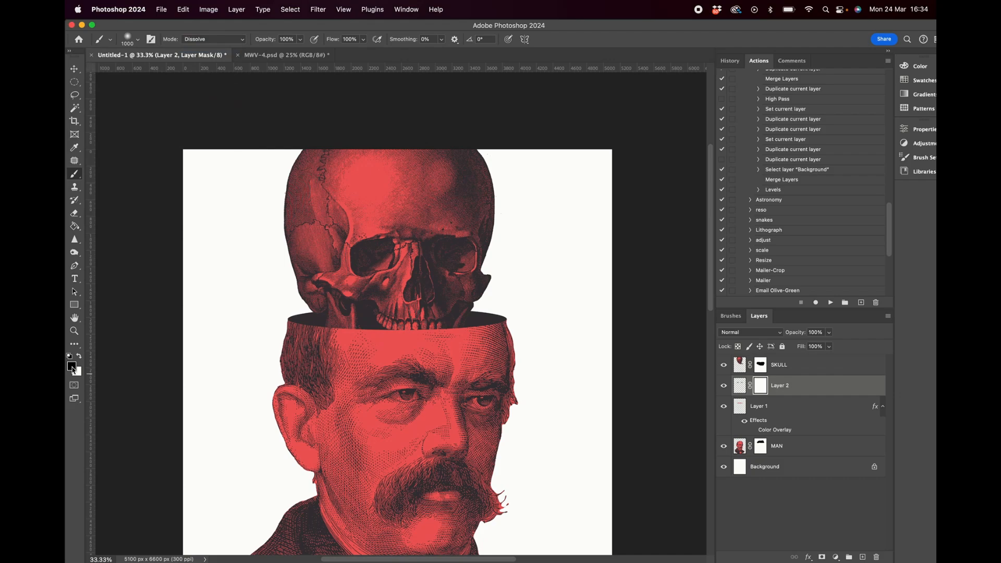
mouse_move(358, 333)
mouse_down()
mouse_move(352, 358)
mouse_move(362, 328)
mouse_move(443, 347)
mouse_move(423, 345)
mouse_move(434, 328)
mouse_up()
Step: Duplicate the Layer 1 ellipse and place the copy above the SKULL layer in the stack
click(788, 371)
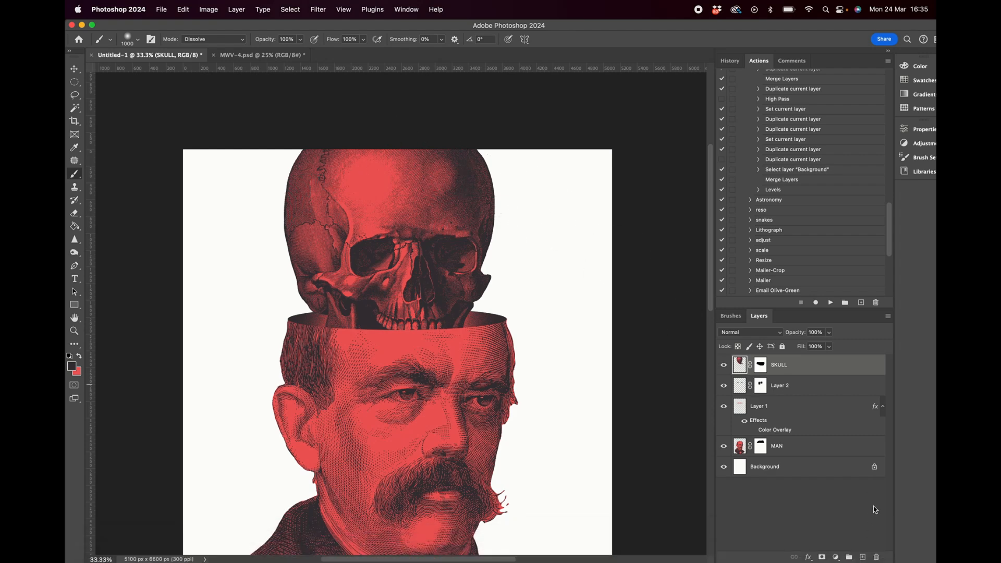
click(803, 412)
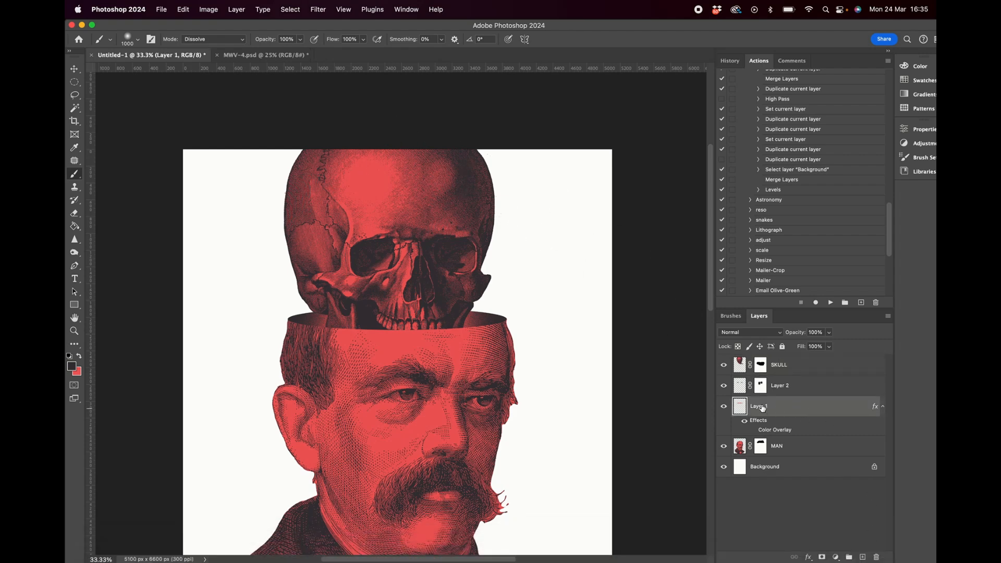
drag(801, 413, 865, 558)
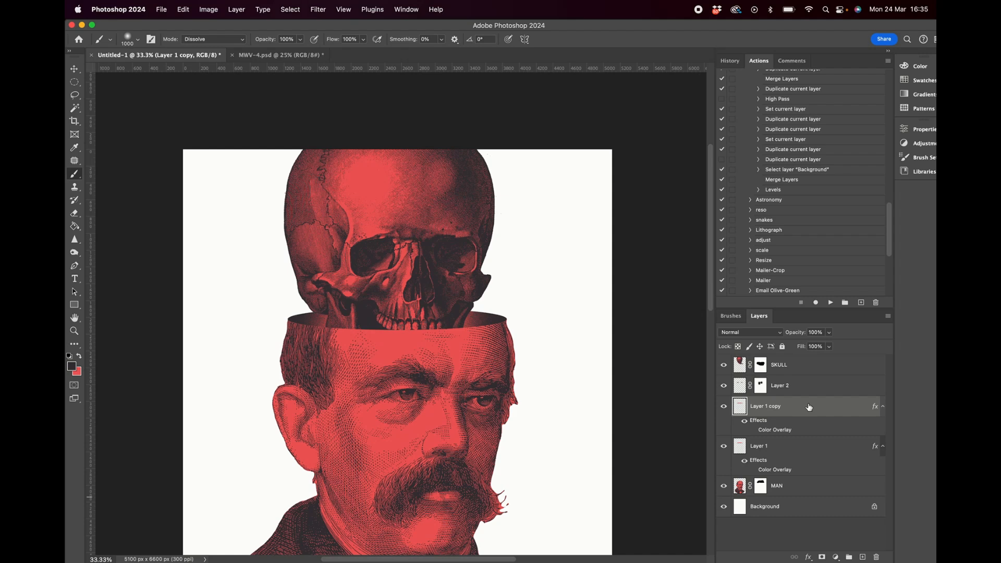
drag(809, 407, 806, 360)
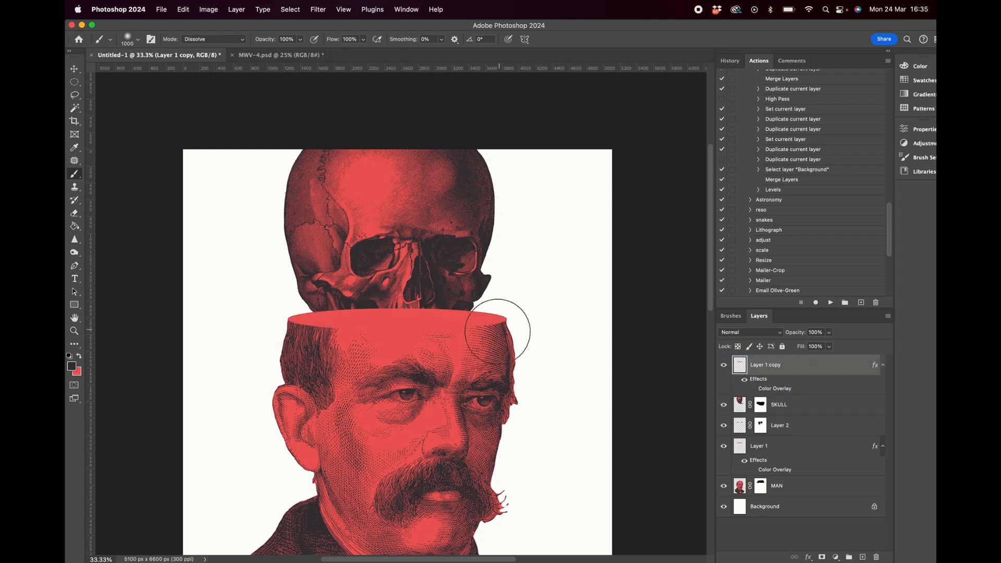
Step: Move the ellipse copy up across the skull's forehead and compare its placement with the finished poster in MWV-4.psd
key(v)
mouse_move(428, 324)
mouse_down()
mouse_move(428, 225)
mouse_move(418, 213)
mouse_up()
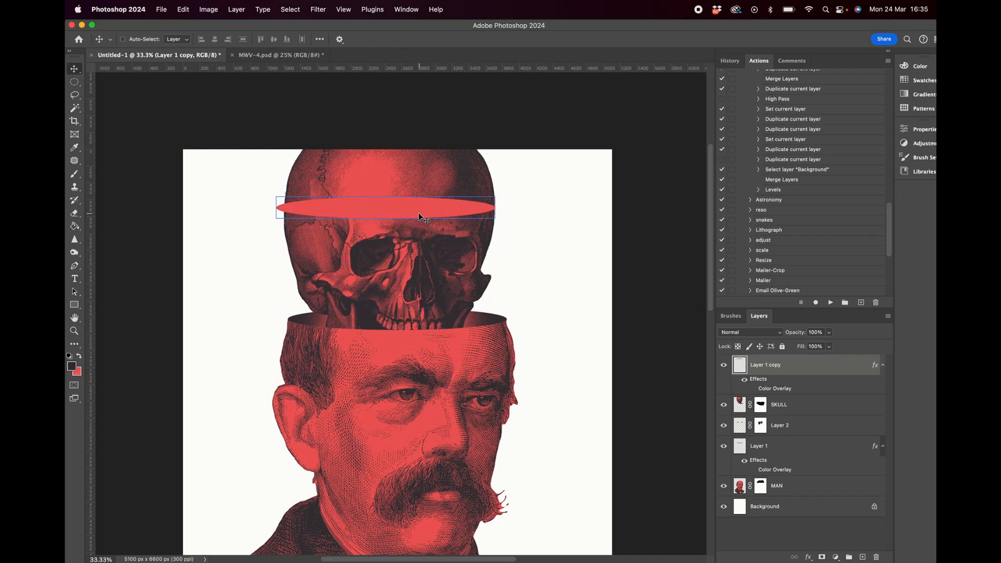
key(super+equal)
drag(343, 248, 361, 230)
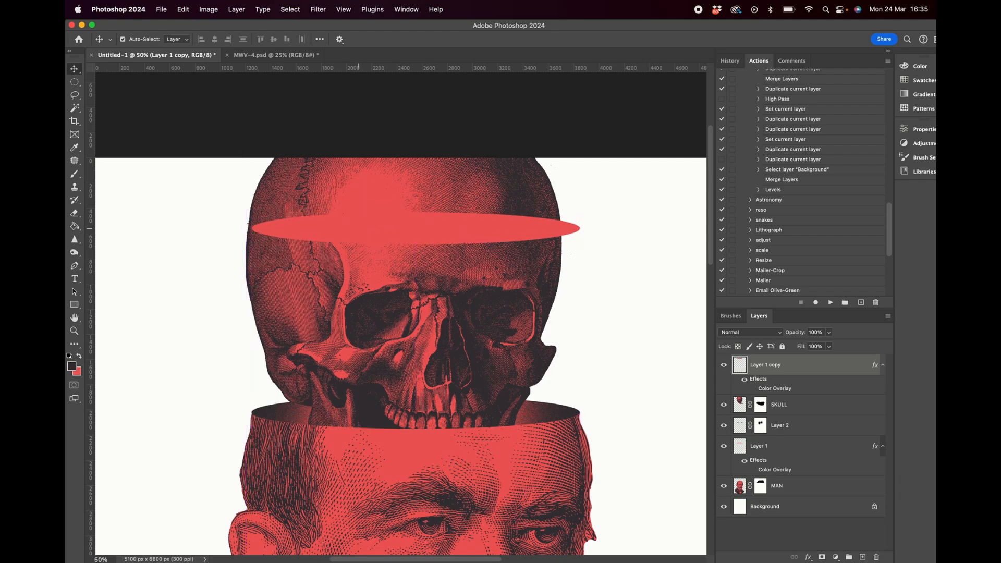
click(254, 61)
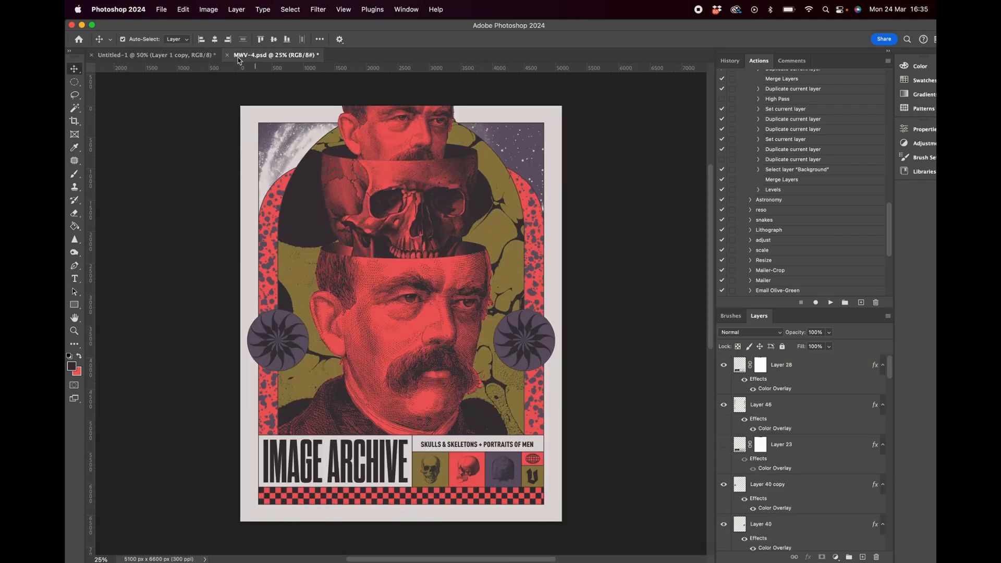
click(189, 58)
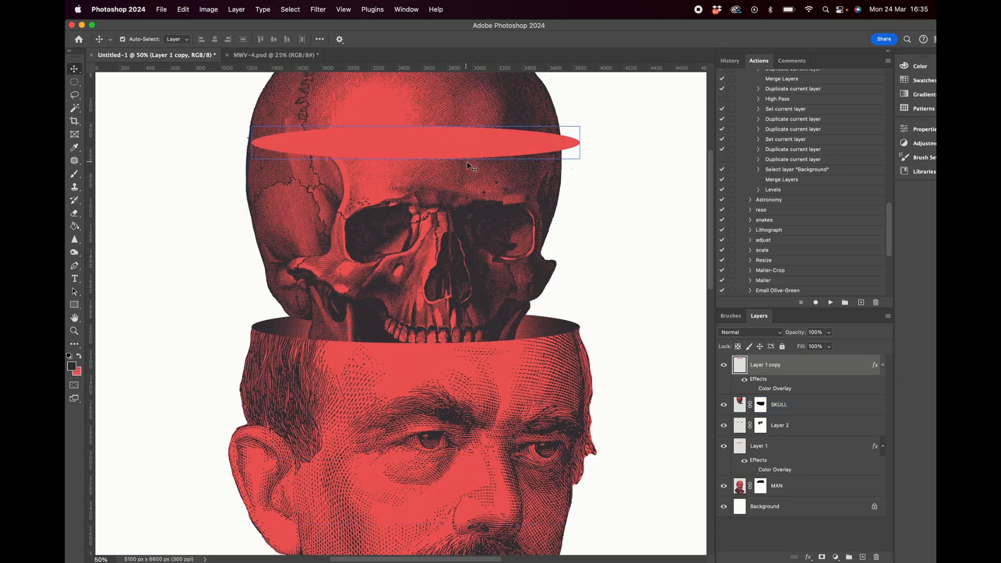
Step: Scale the ellipse copy down so that its ends line up with the outer edges of the skull
key(super+t)
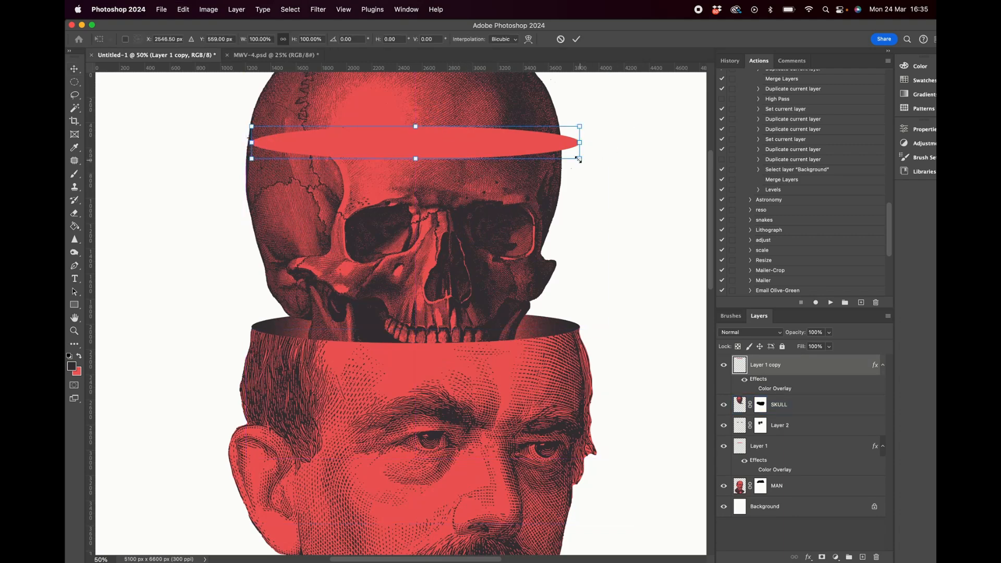
drag(579, 159, 570, 156)
scroll(569, 158, up, 5)
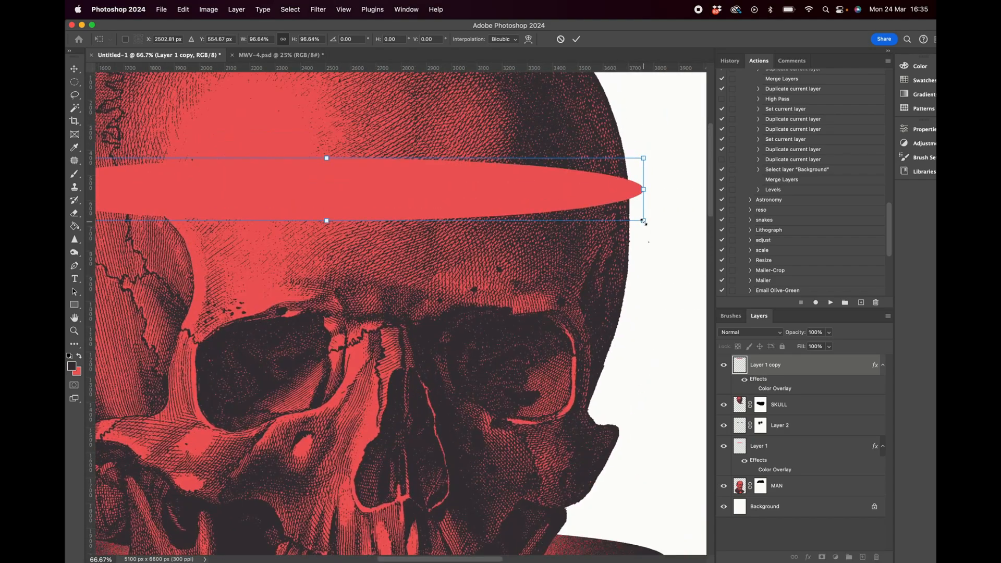
drag(643, 221, 629, 215)
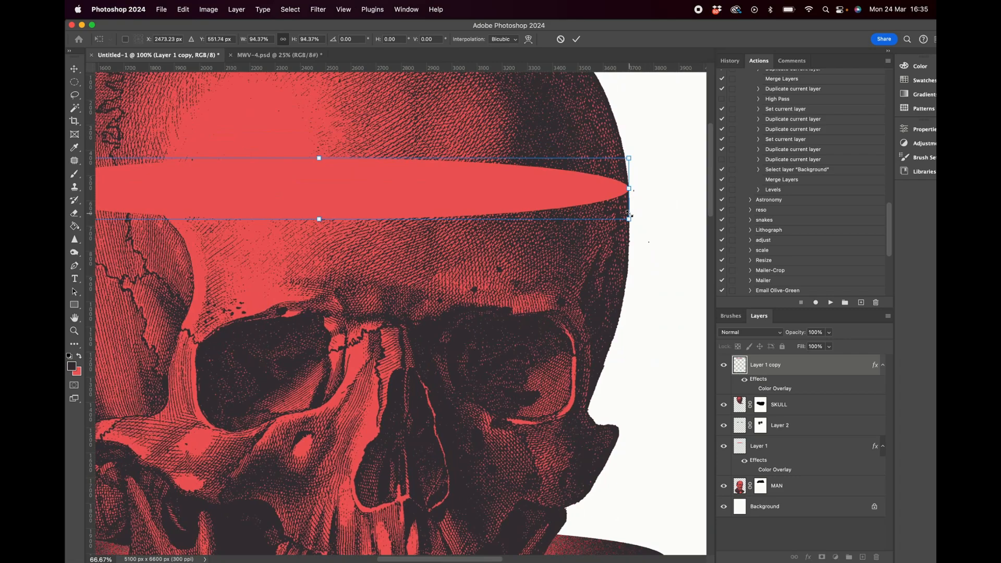
scroll(601, 213, left, 10)
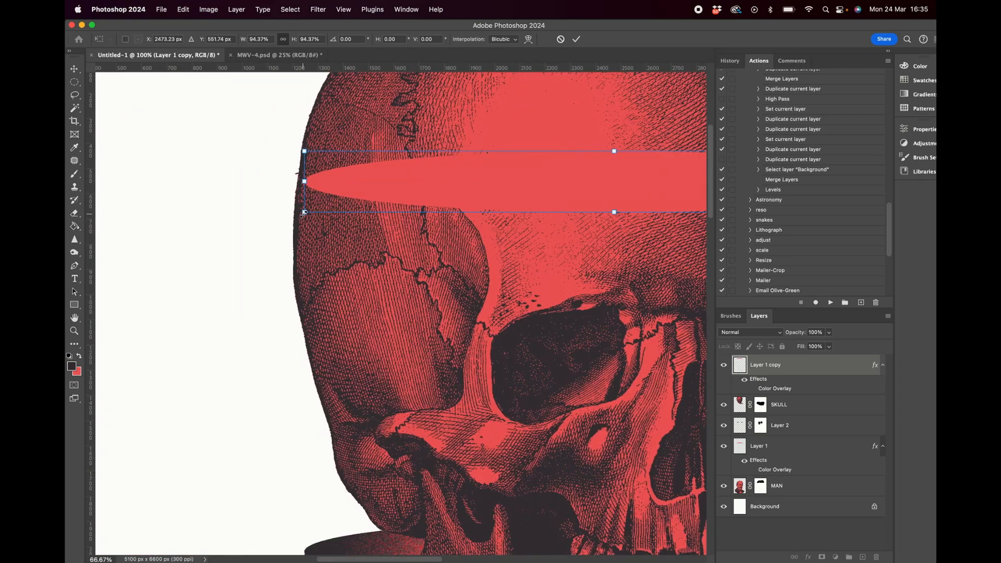
drag(304, 151, 297, 150)
key(Return)
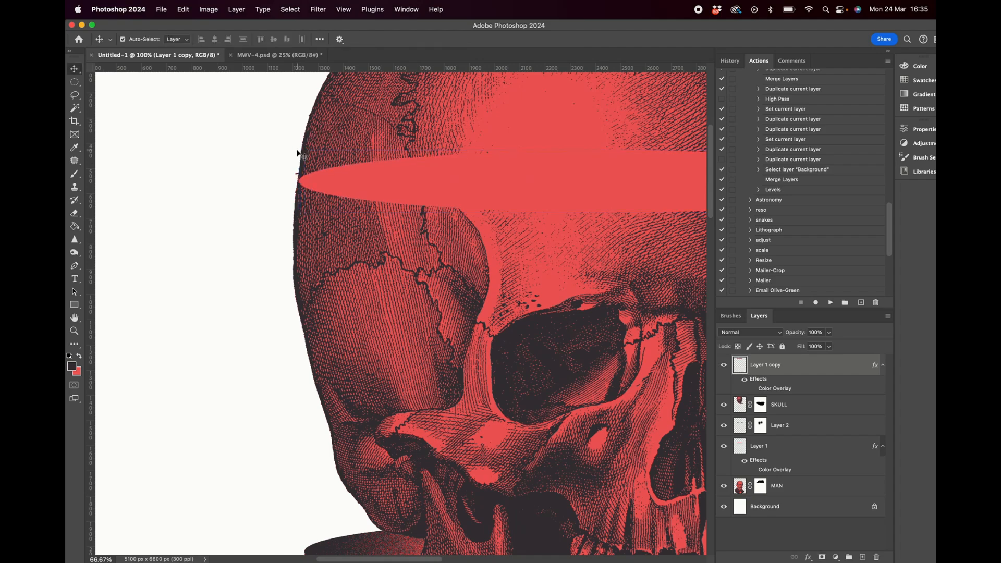
Step: Enlarge the ellipse copy very slightly so its left end sits closer to the skull's outer edge
key(super+equal)
key(super+equal)
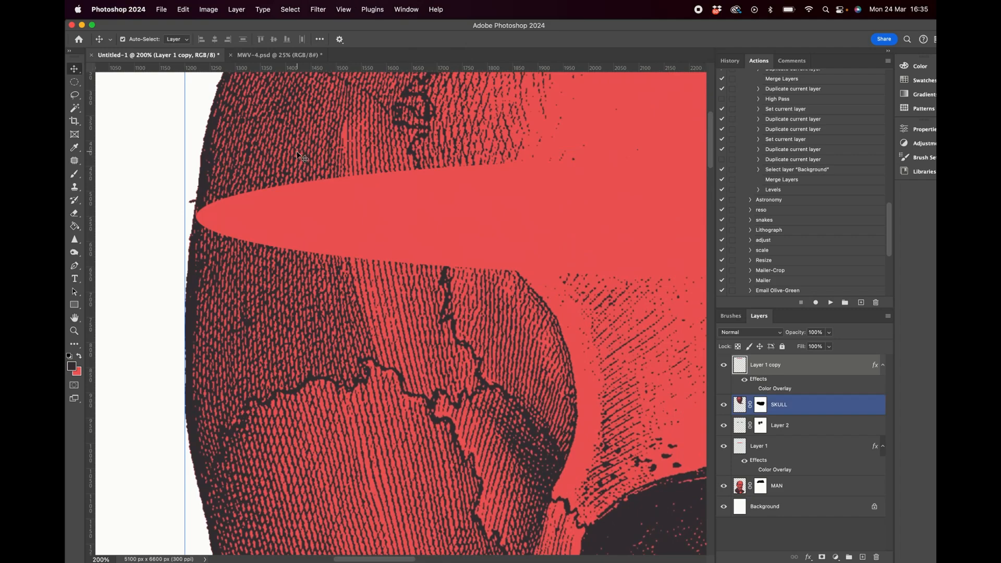
key(super+t)
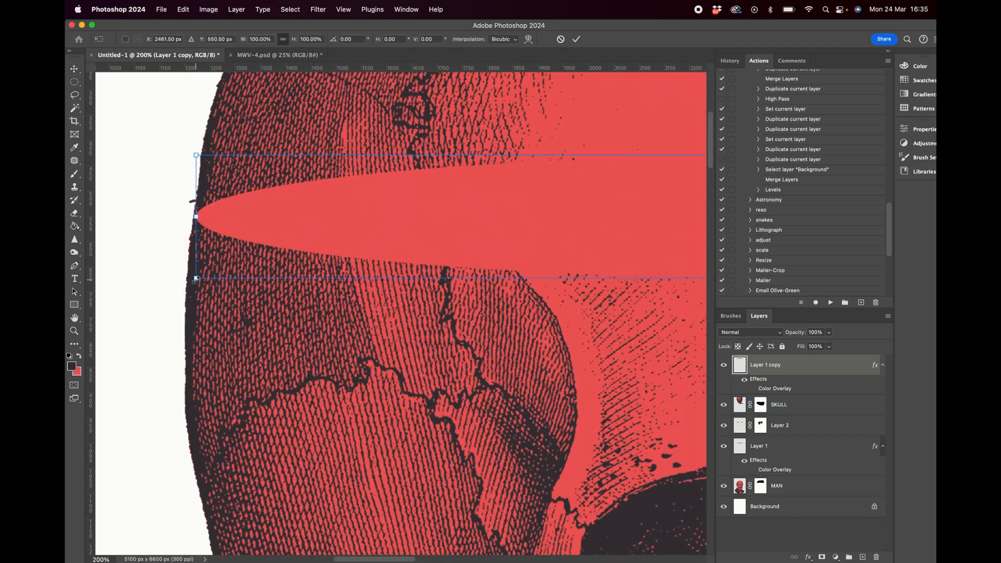
drag(195, 280, 191, 280)
key(Return)
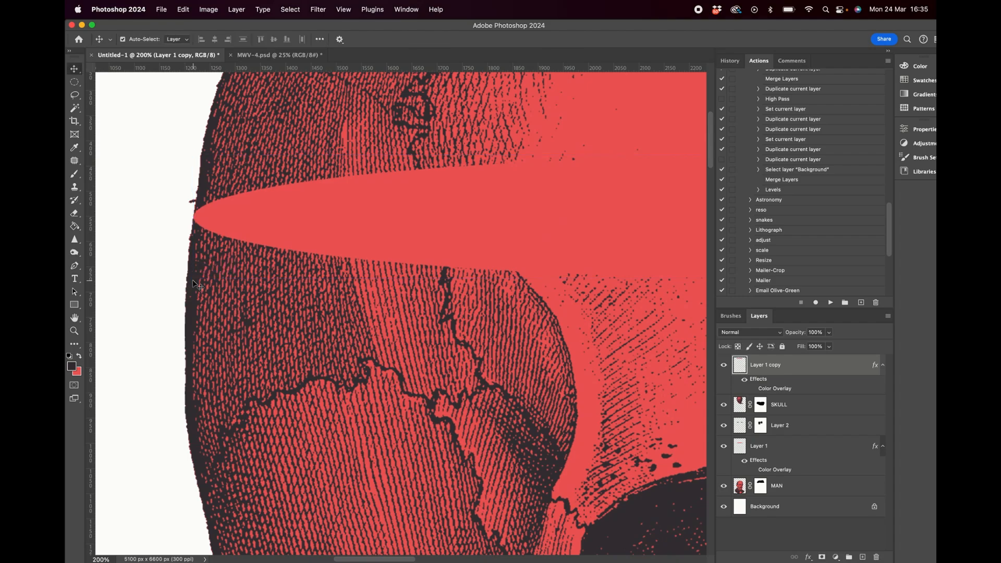
Step: Hide the part of the skull above the ellipse by painting black on the SKULL layer mask with a hard 1000 px brush in Normal mode
scroll(192, 280, right, 15)
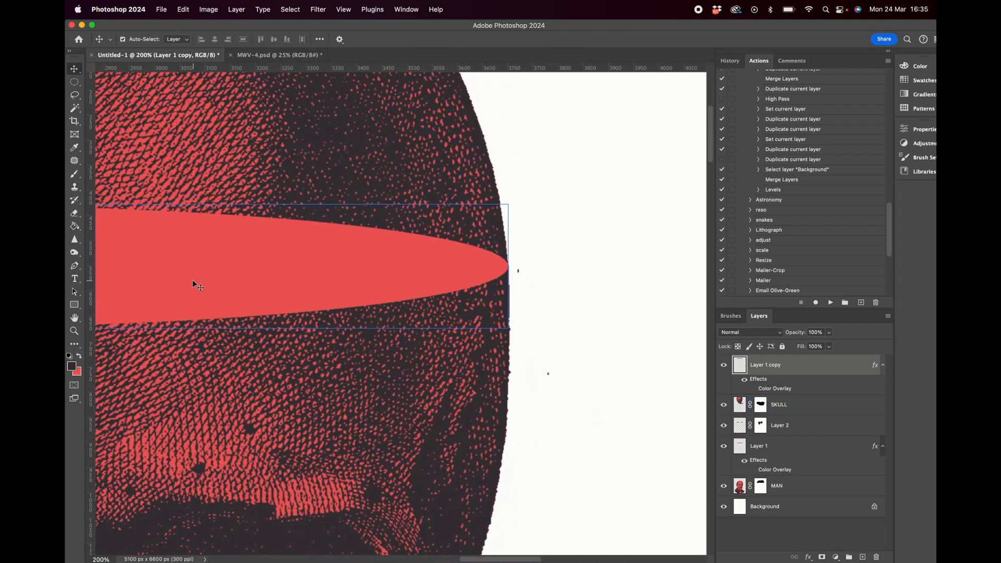
scroll(192, 279, down, 5)
scroll(192, 279, left, 5)
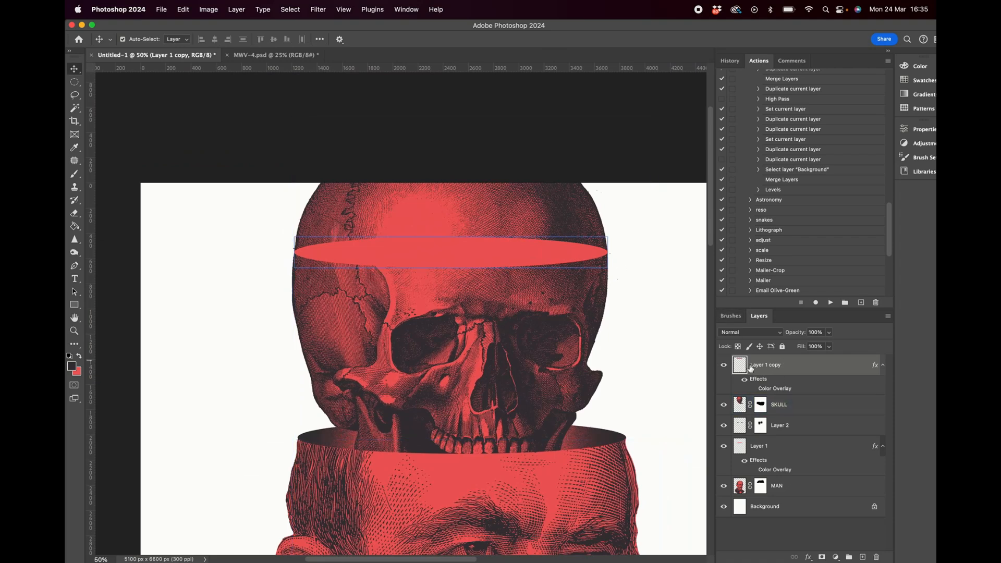
click(763, 405)
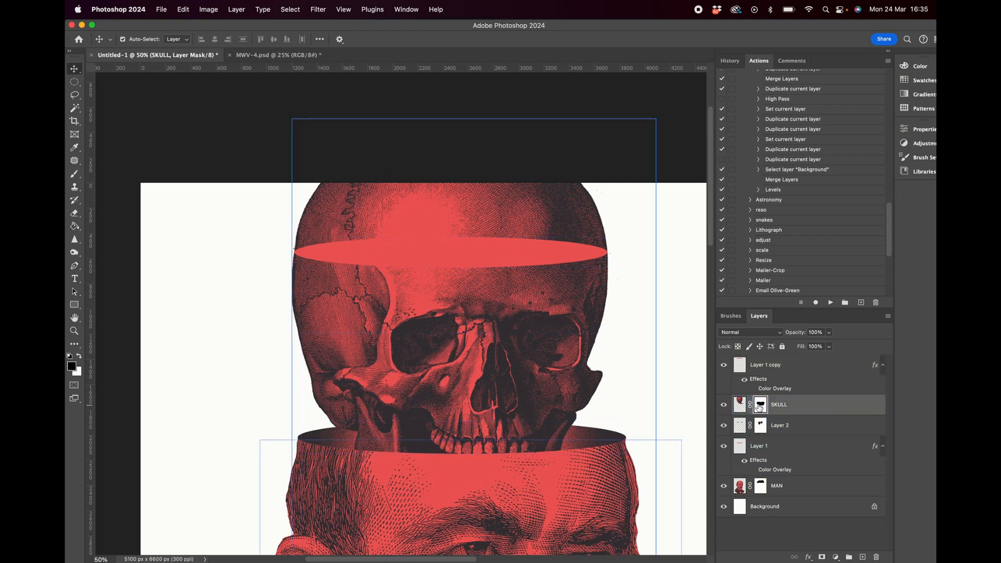
key(b)
click(111, 39)
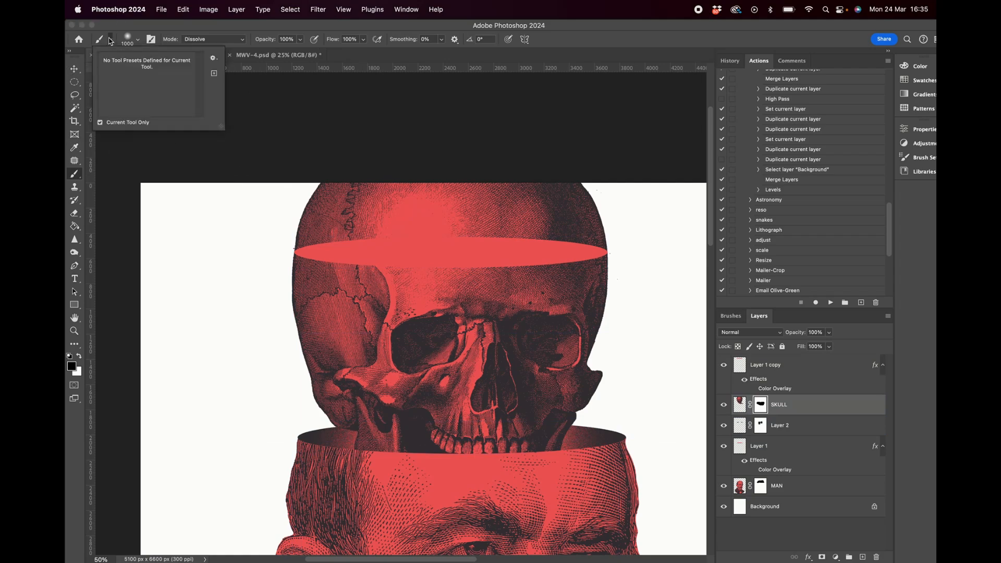
click(108, 39)
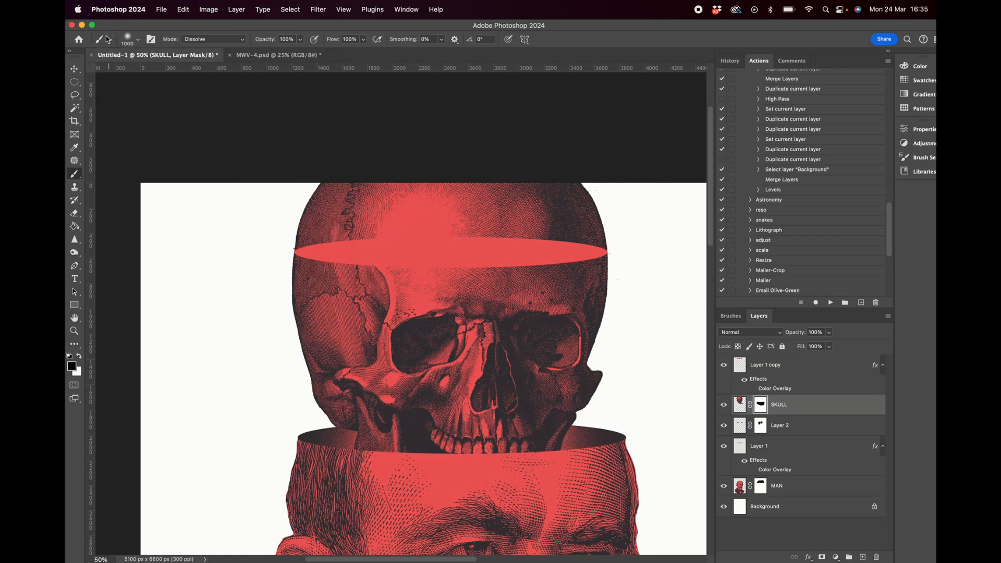
click(138, 40)
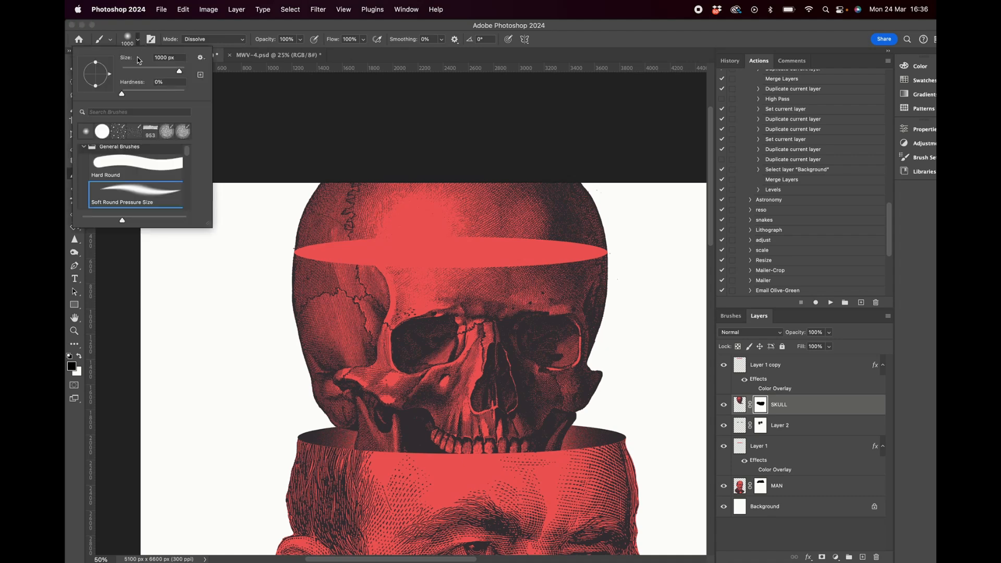
click(138, 164)
click(192, 41)
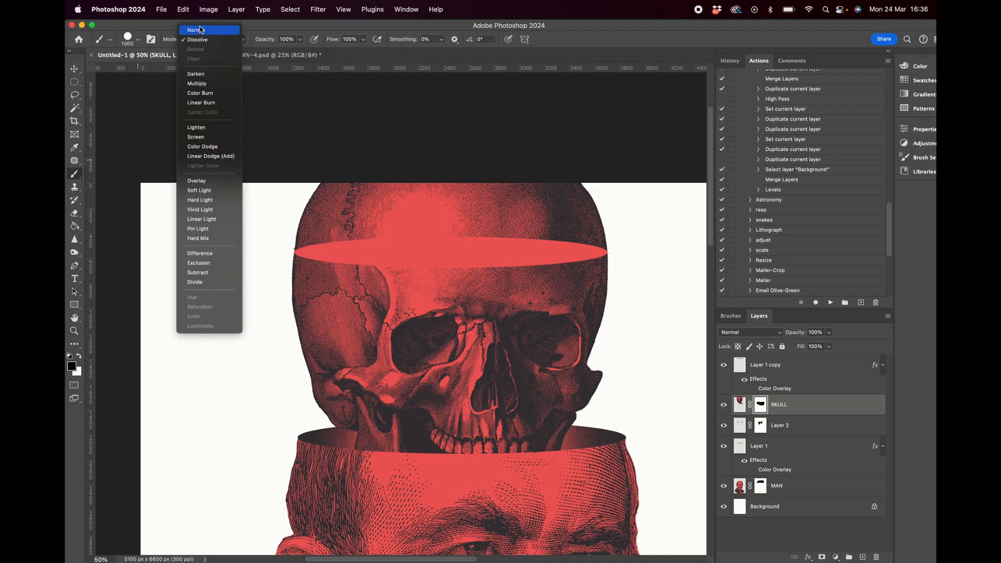
click(201, 30)
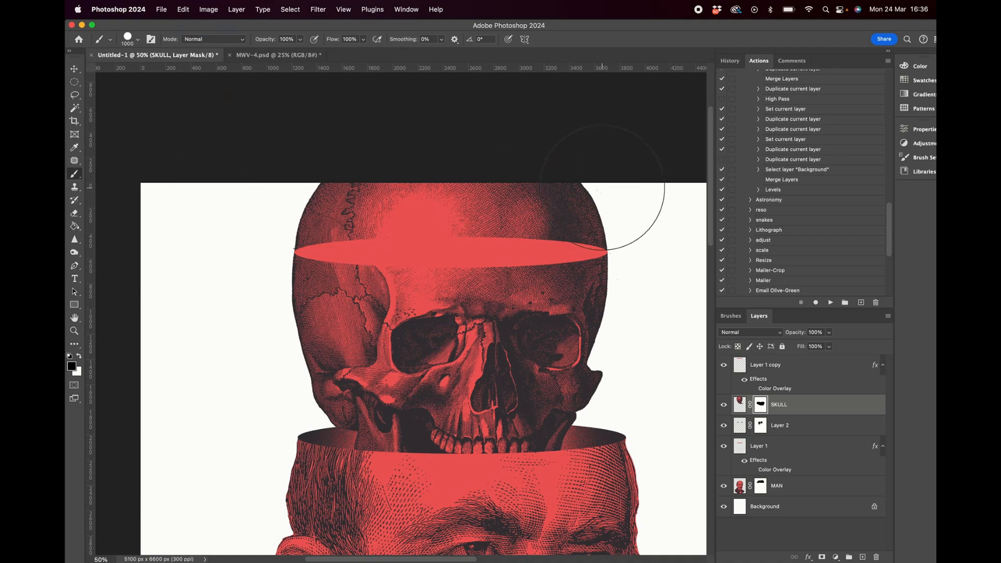
mouse_move(599, 190)
mouse_down()
mouse_move(361, 175)
mouse_move(315, 185)
mouse_up()
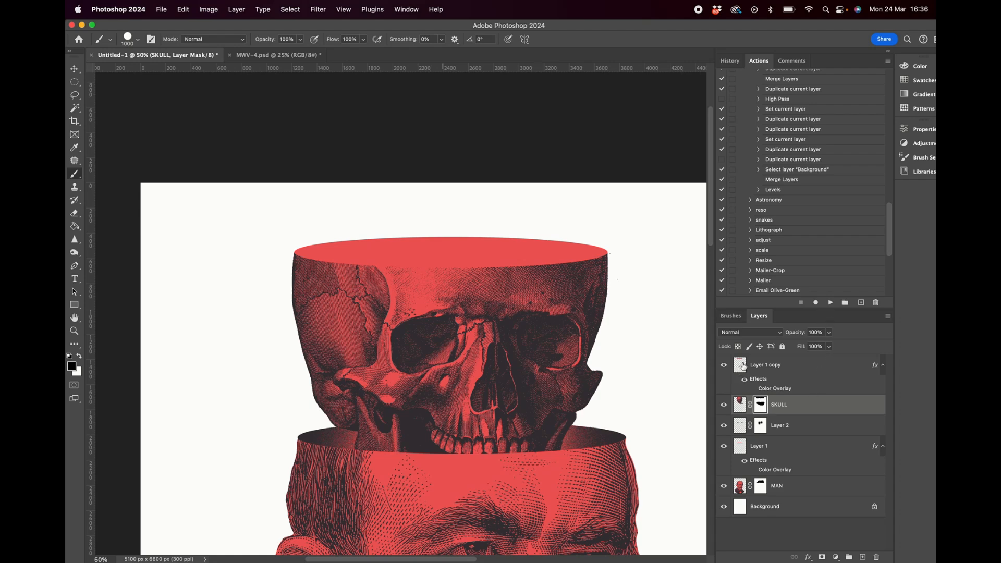
Step: Add a new layer above Layer 1 copy and load the outline of the Layer 1 copy ellipse as a selection on it
click(789, 371)
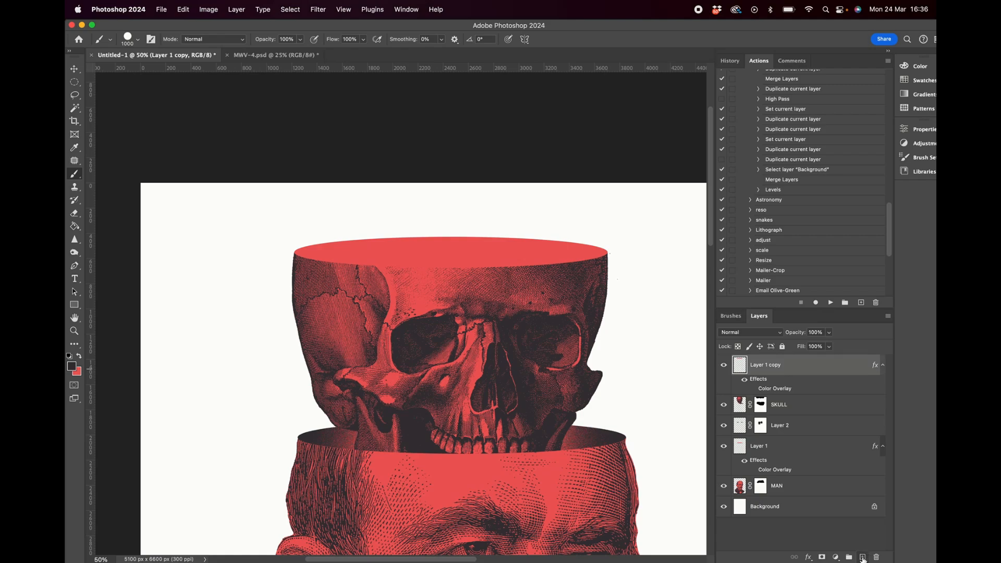
click(863, 558)
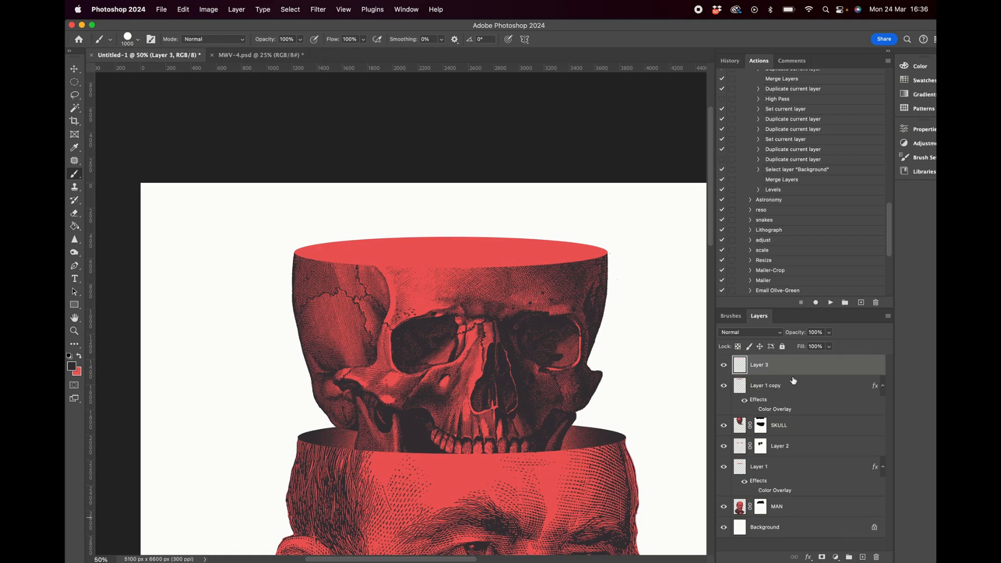
click(740, 386)
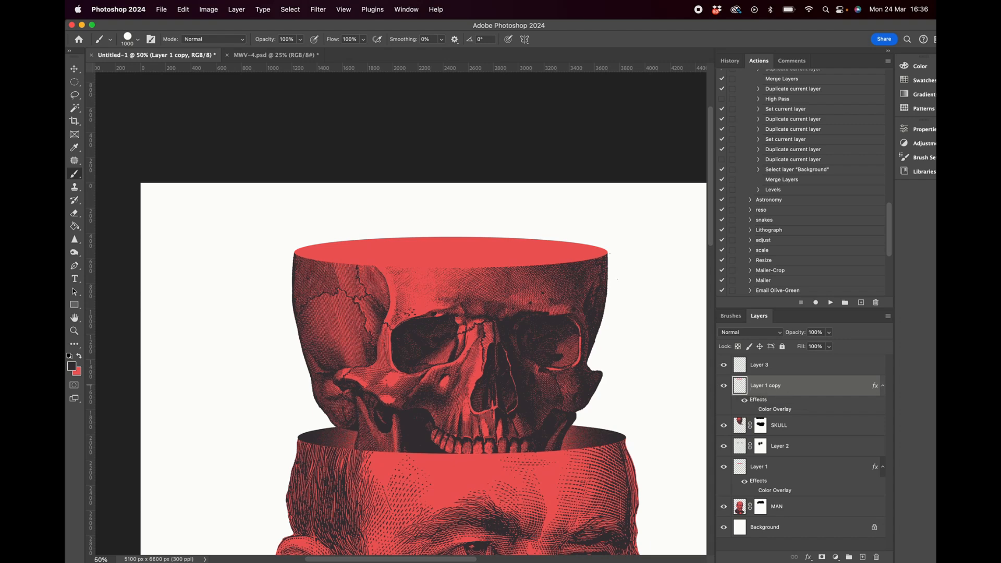
click(783, 364)
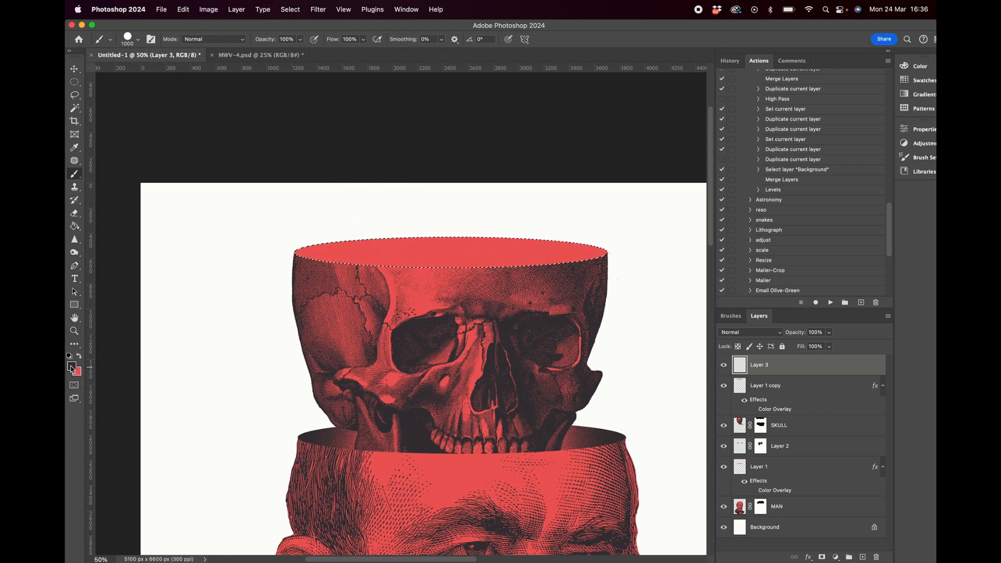
Step: Set the brush to Soft Round Pressure Size at 1000 px with the Dissolve mode
click(139, 42)
click(132, 192)
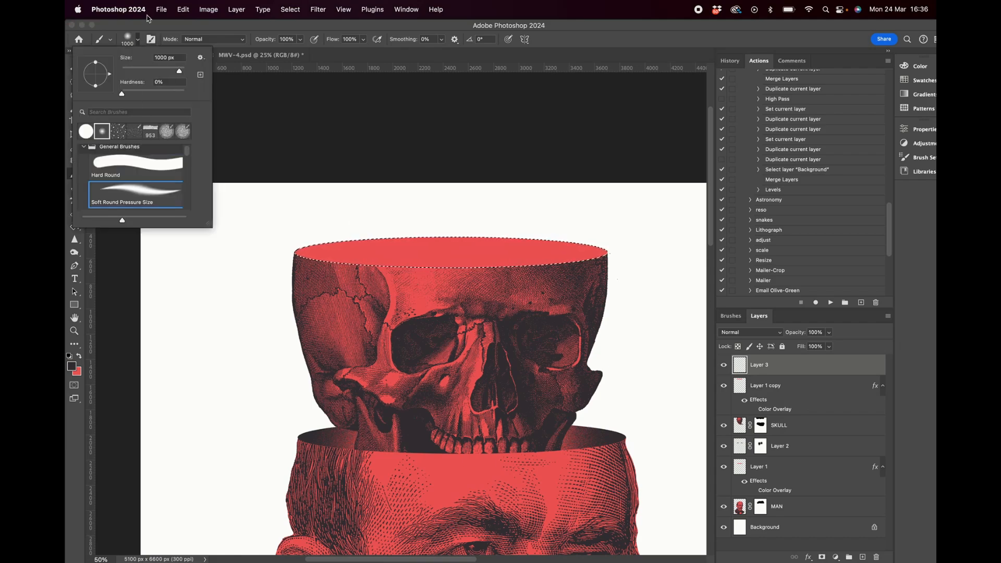
click(214, 39)
click(198, 49)
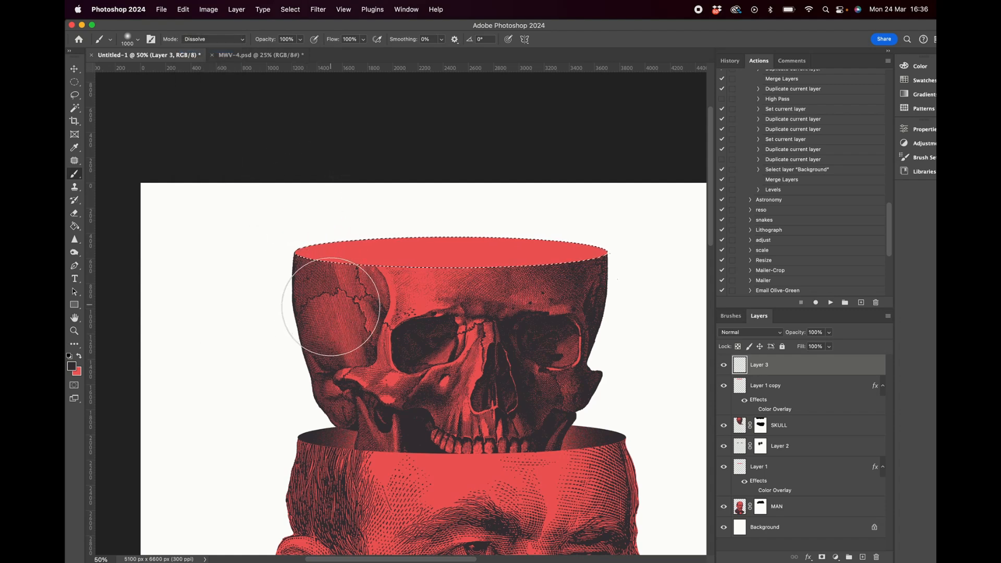
click(322, 271)
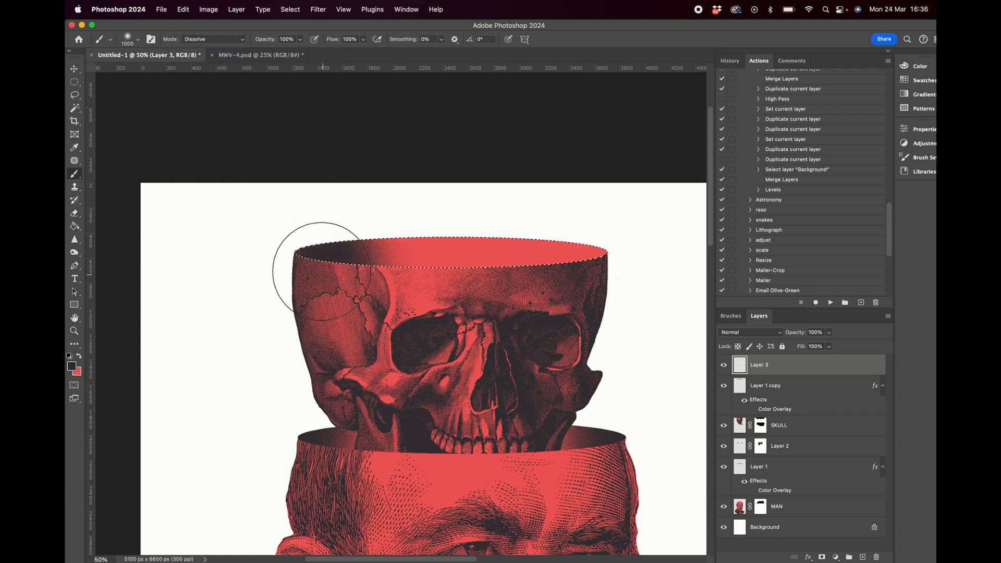
click(593, 269)
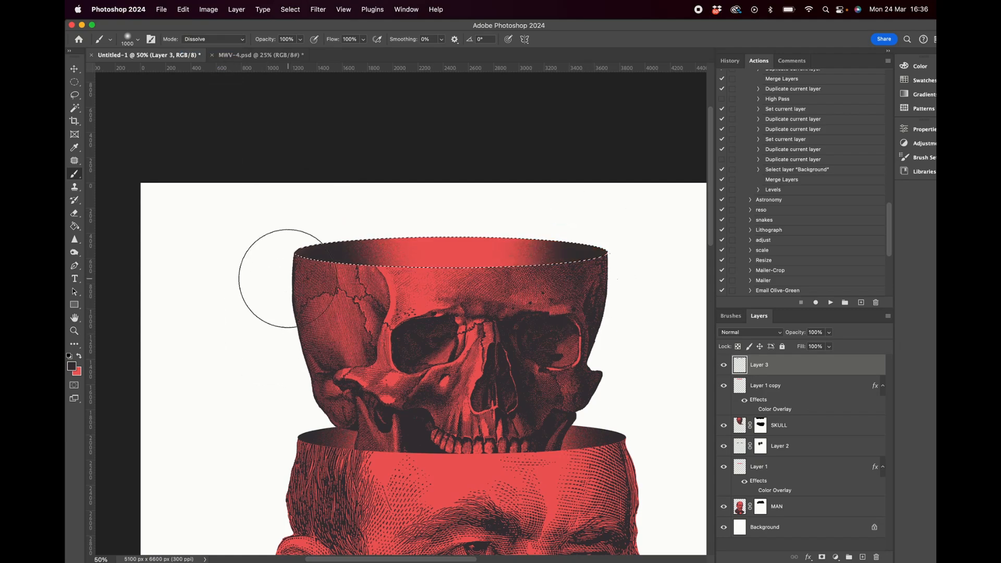
key(super+z)
key(super+z)
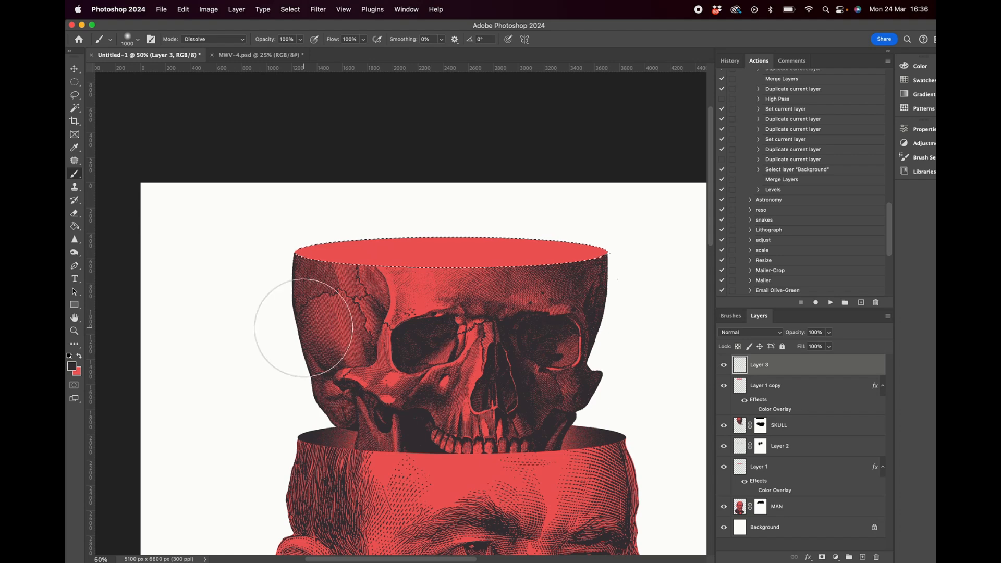
Step: Paint dark grainy shading into both ends of the selected ellipse on Layer 3 and clear the selection
click(291, 264)
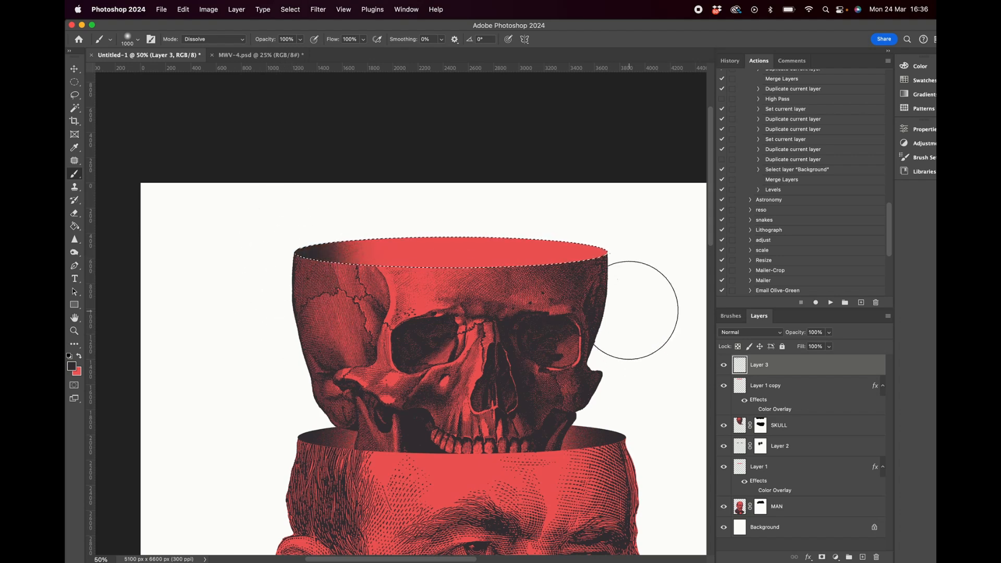
drag(626, 276, 613, 230)
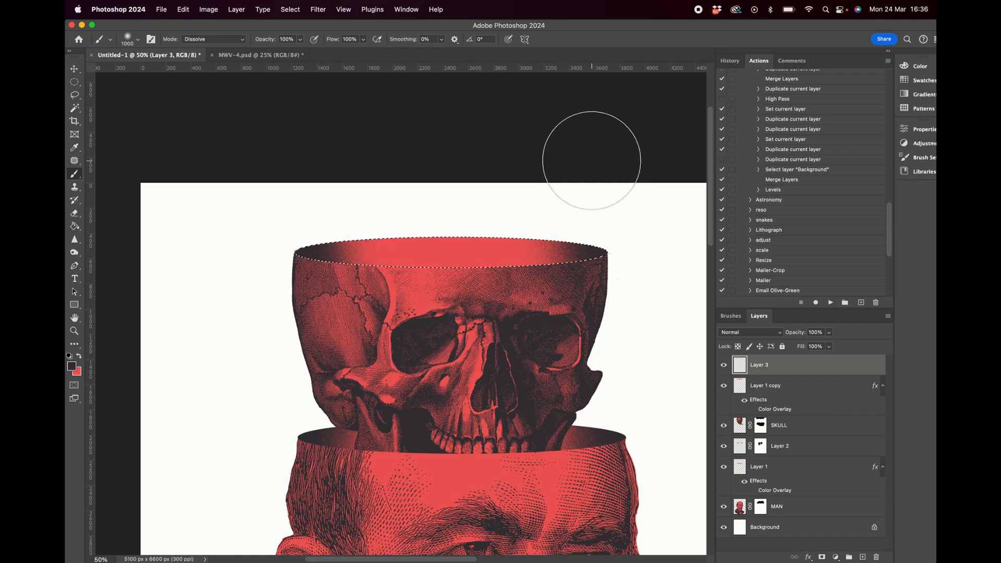
key(super+d)
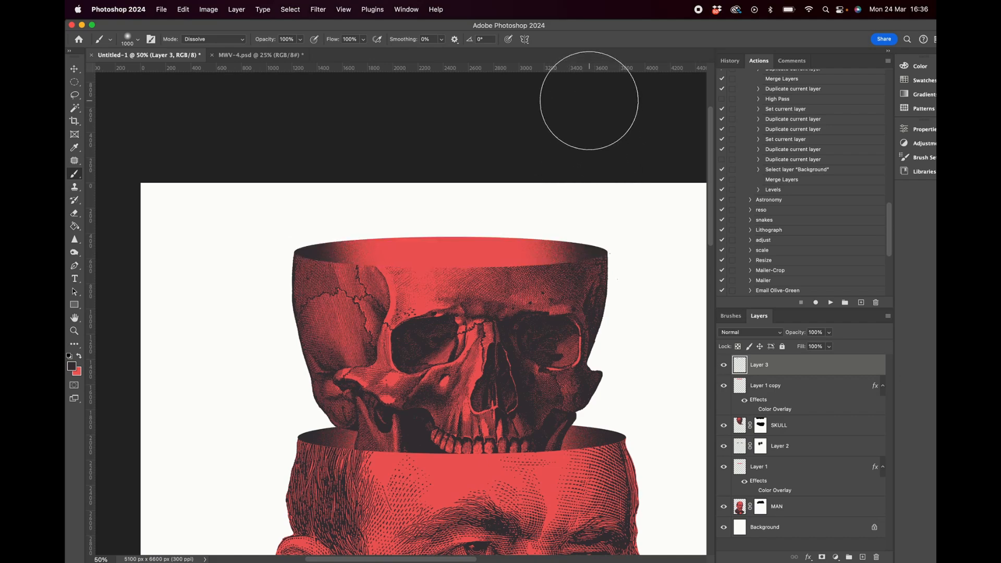
Step: Duplicate the MAN layer and place the copy above Layer 3, at the top of the layer stack
scroll(587, 175, down, 5)
scroll(587, 175, right, 2)
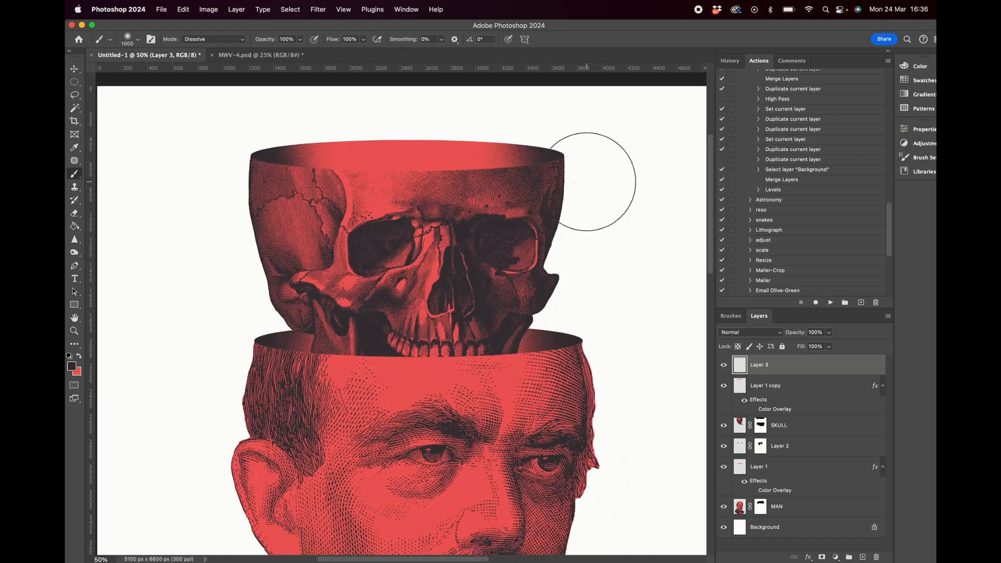
scroll(587, 181, down, 4)
scroll(587, 181, right, 1)
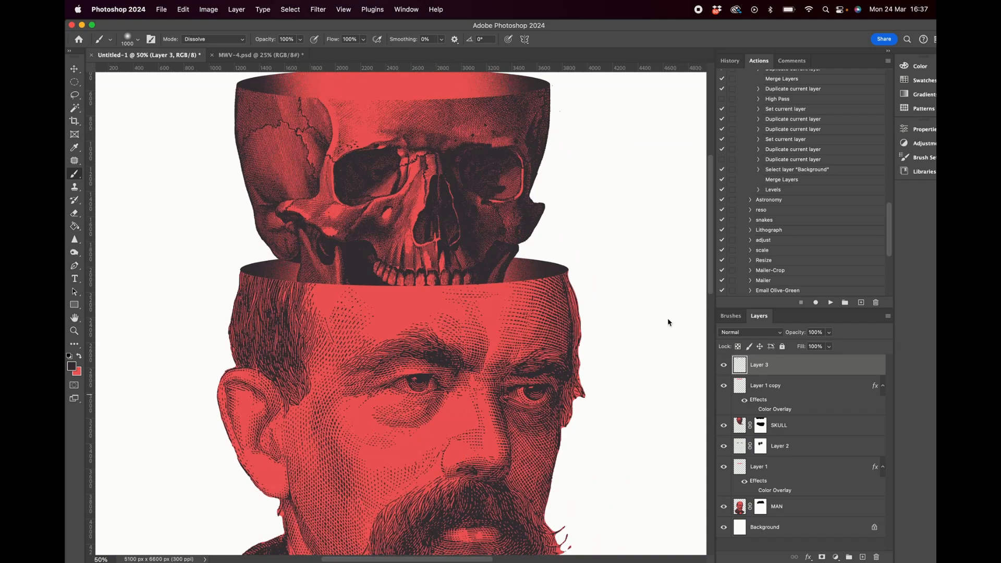
scroll(636, 280, up, 4)
click(820, 509)
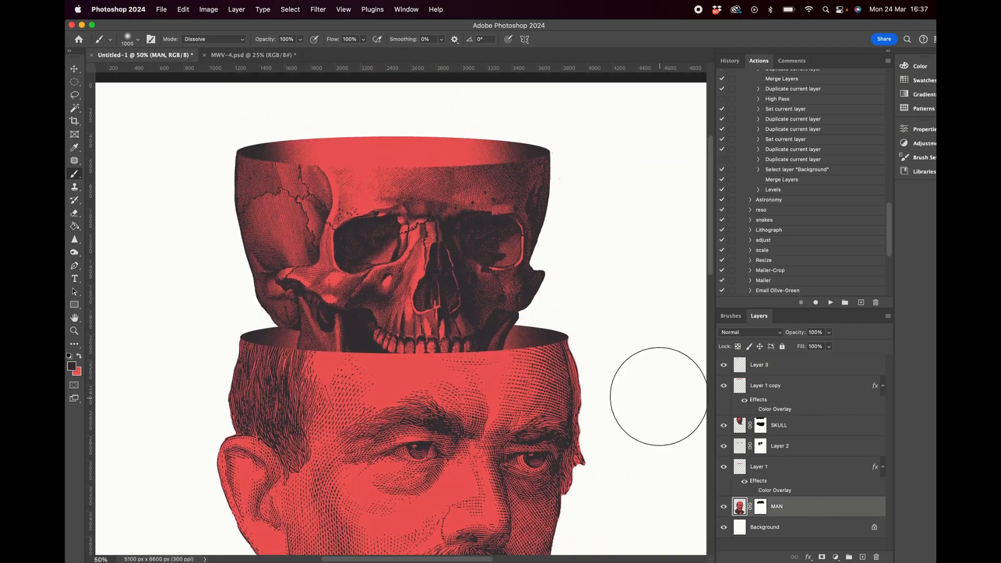
scroll(657, 384, down, 3)
key(super+j)
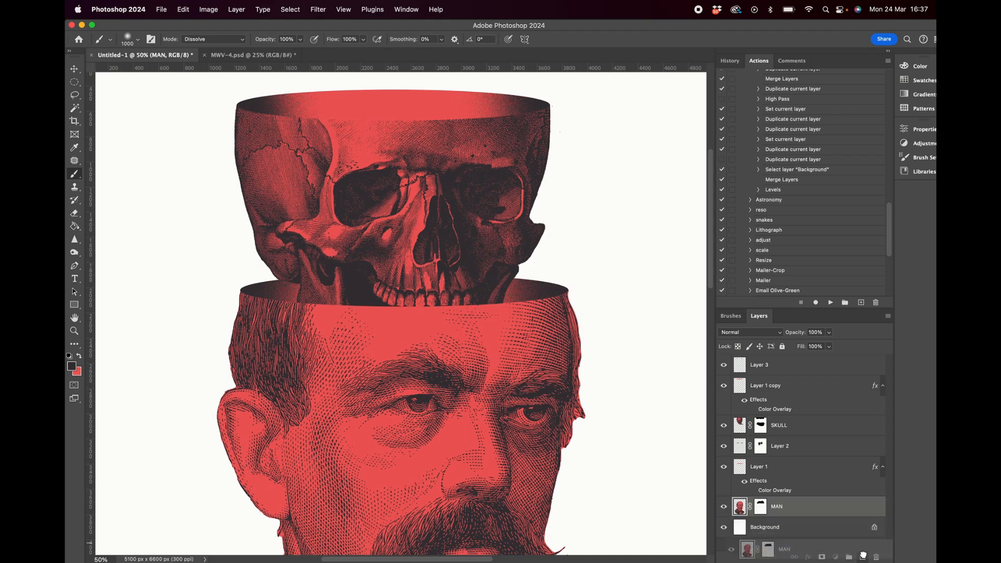
drag(825, 513, 816, 366)
Step: Move the MAN copy up the poster so that the man's portrait covers the skull
scroll(652, 345, up, 3)
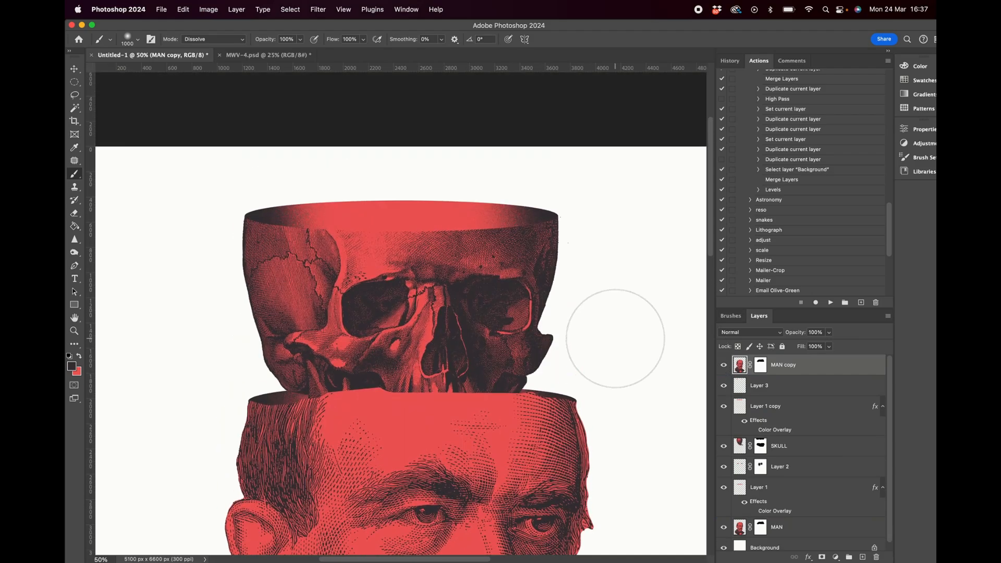
key(v)
mouse_move(527, 311)
mouse_down()
mouse_move(525, 67)
mouse_move(538, 101)
mouse_up()
key(super+z)
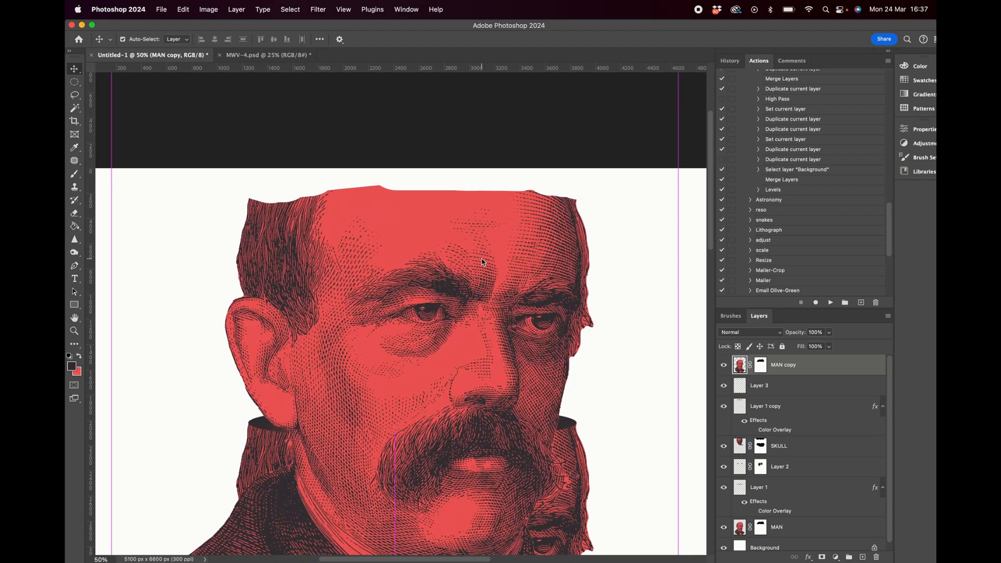
Step: Scale the MAN copy down to about 65% and place its head and shoulders above the skull's cut opening
key(super+minus)
key(super+minus)
key(super+t)
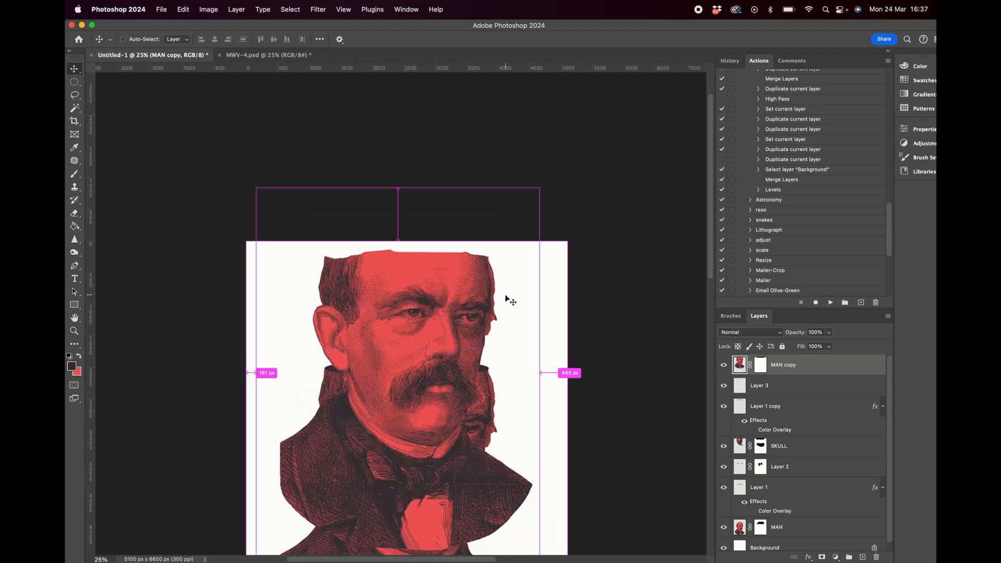
drag(538, 189, 478, 269)
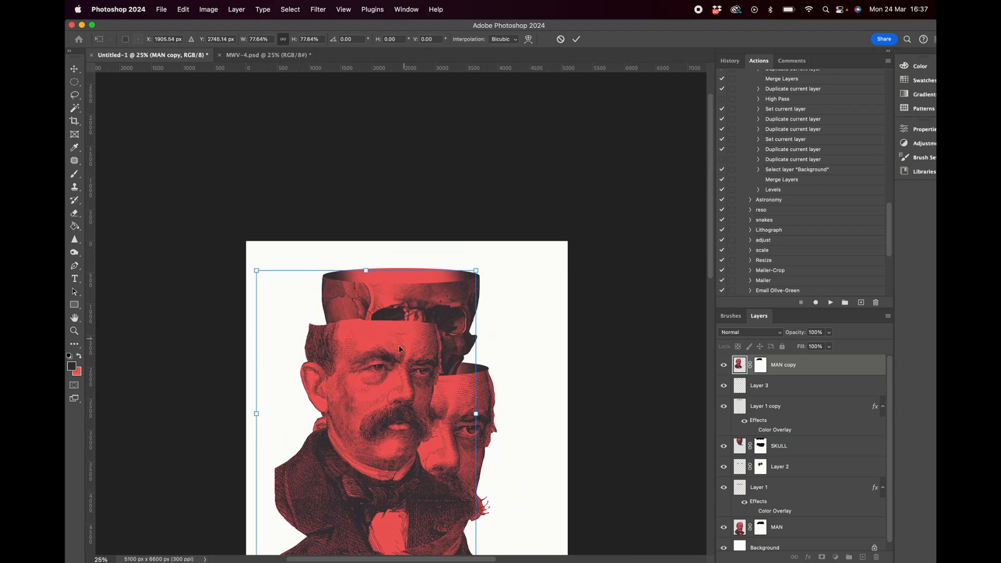
drag(394, 367, 423, 238)
drag(509, 426, 473, 381)
drag(418, 340, 435, 361)
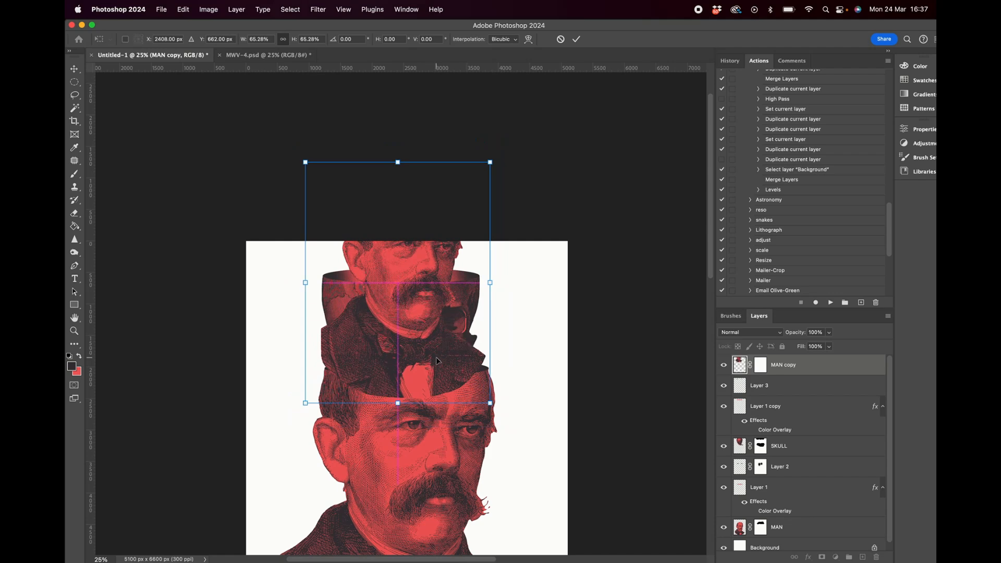
key(Return)
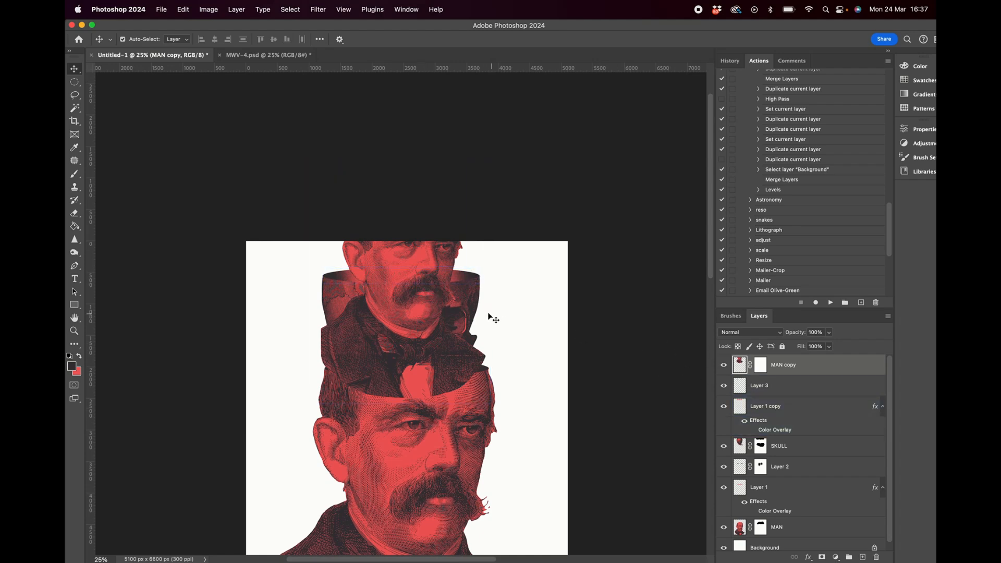
Step: Nudge the scaled MAN copy slightly to the right over the skull
key(Right)
key(Right)
key(Right)
key(Right)
key(Right)
key(Right)
key(Right)
key(Right)
key(Right)
key(Right)
key(Right)
key(Right)
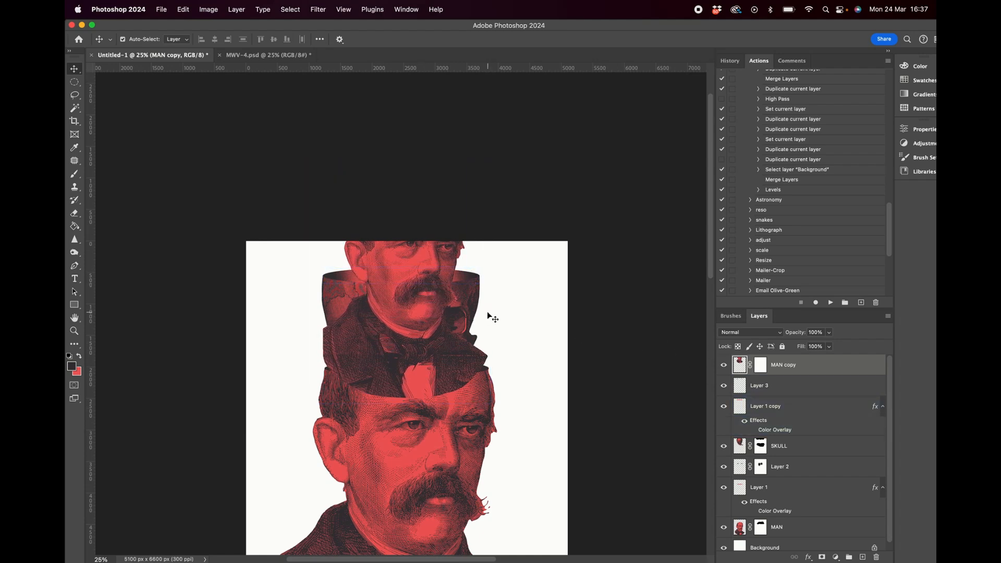
Step: Load the ellipse on Layer 1 copy as a selection and invert it so that everything outside the skull's opening is selected
click(742, 409)
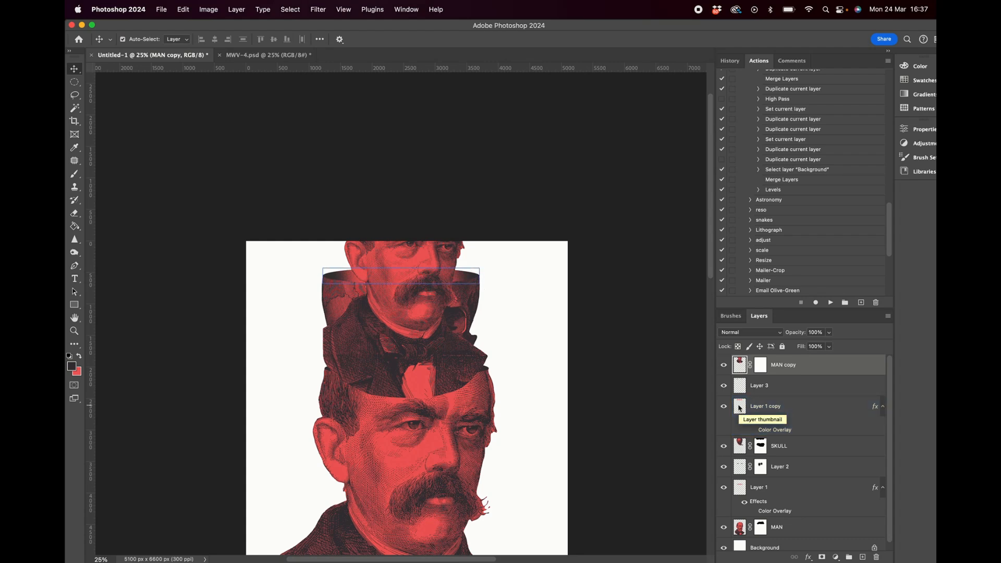
super+click(741, 409)
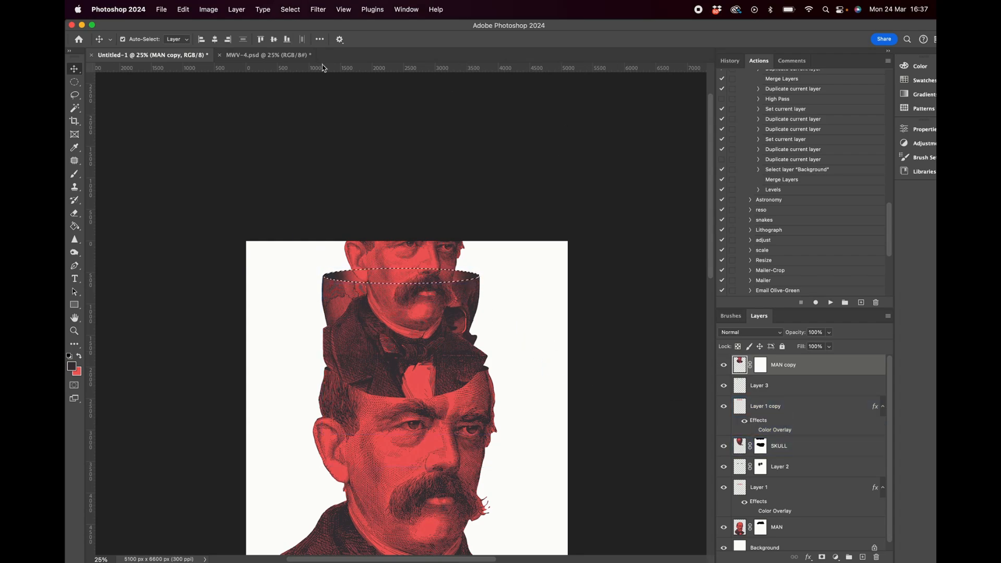
click(290, 9)
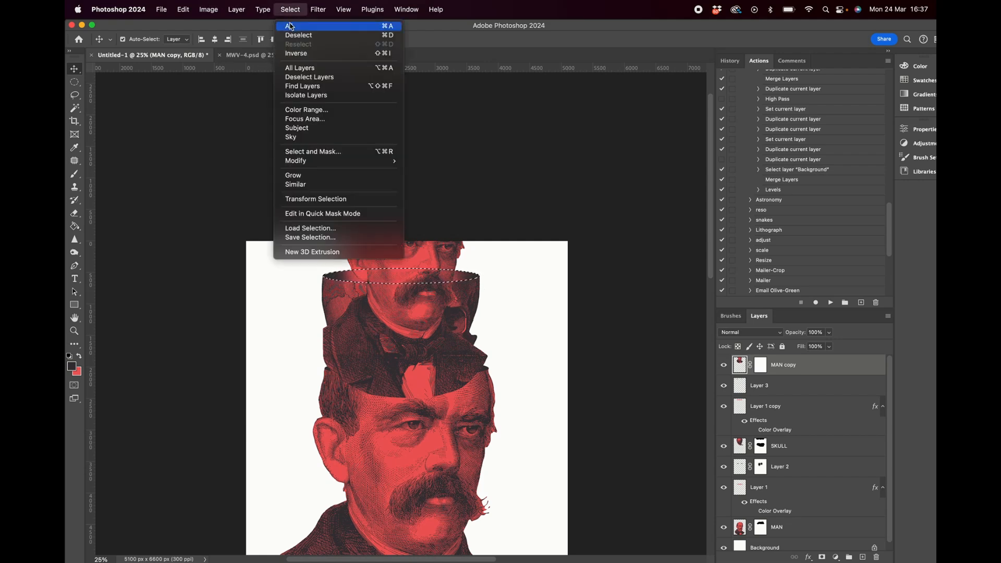
click(307, 54)
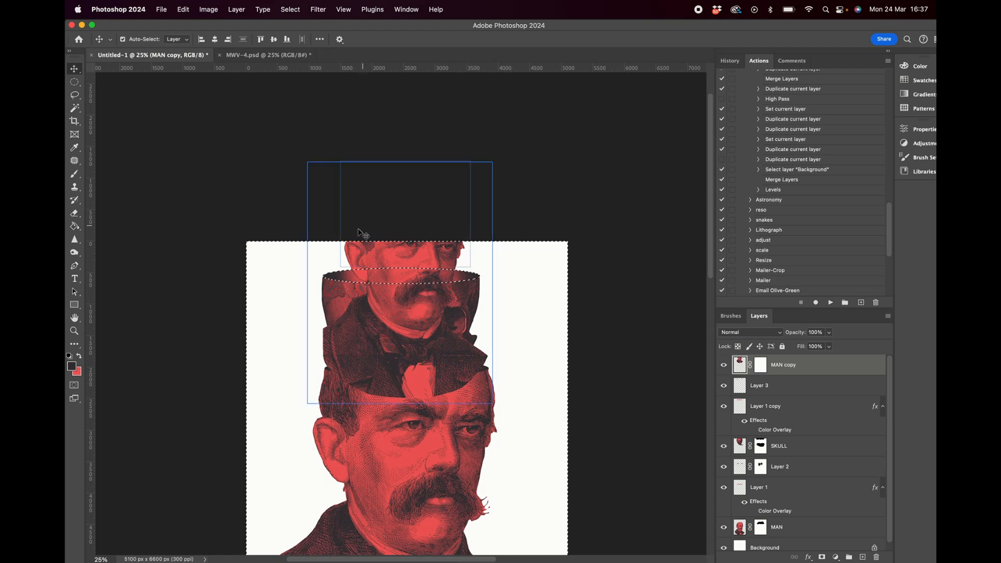
Step: Target the MAN copy layer mask and set up a Hard Round brush with 100% hardness in Normal mode
click(762, 368)
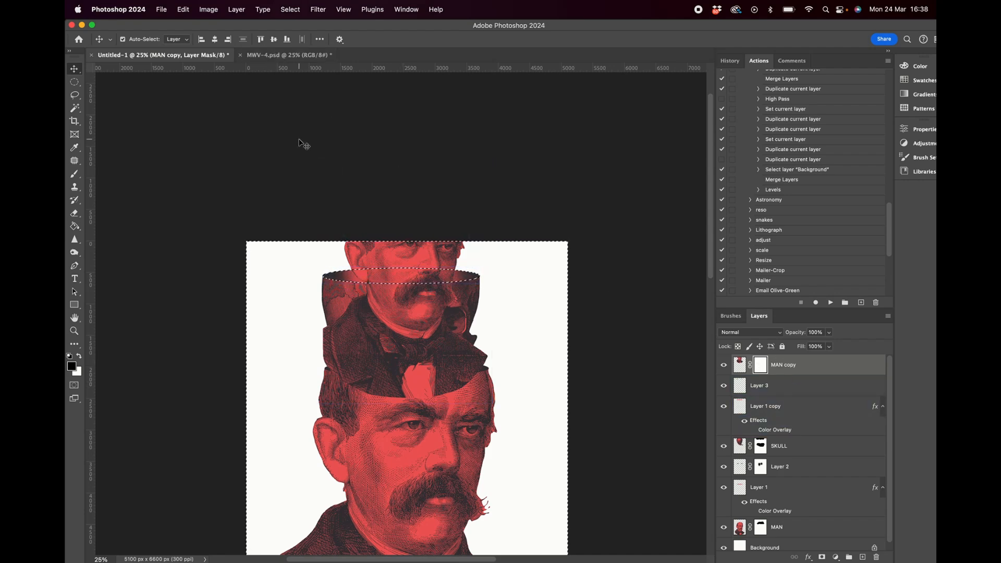
key(b)
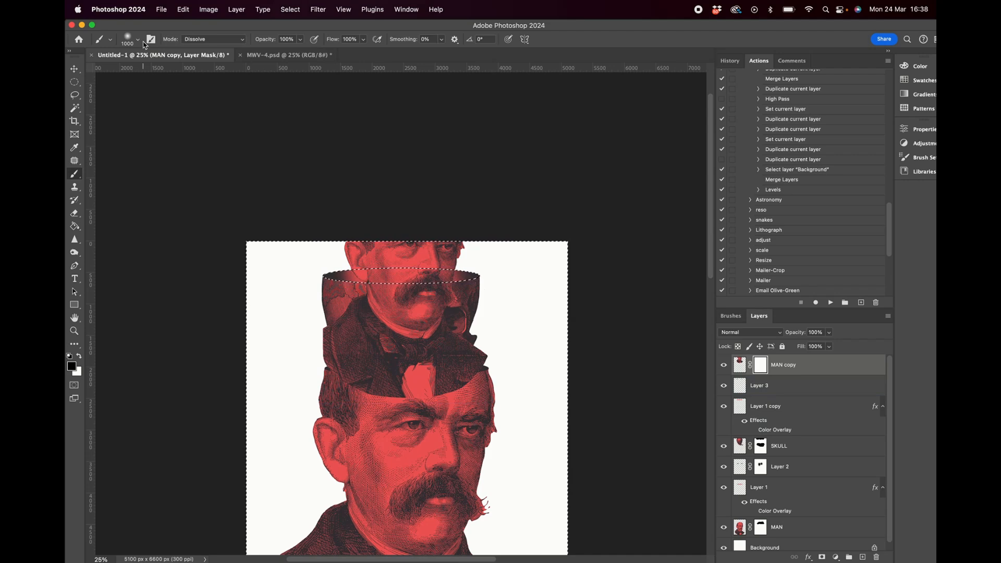
click(138, 40)
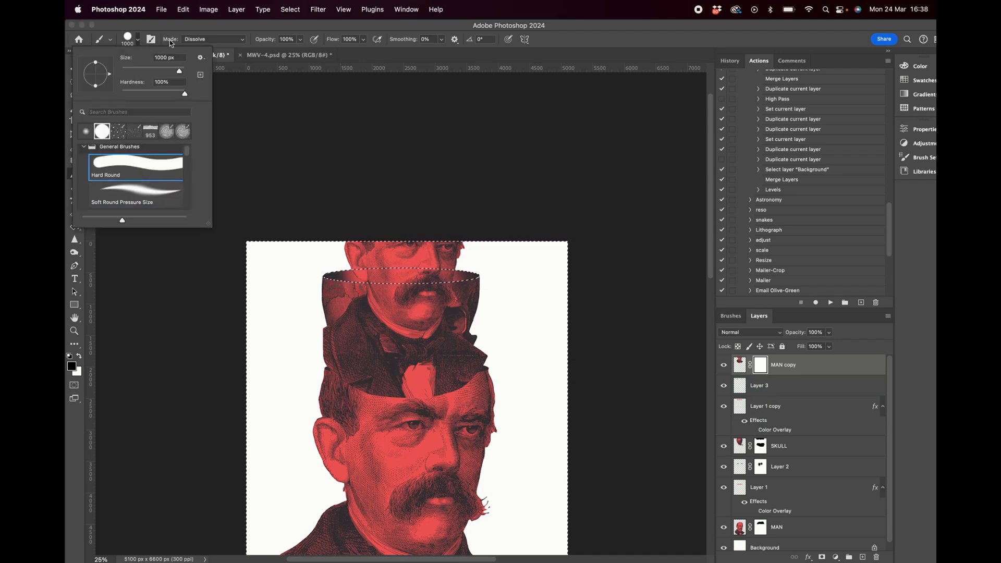
click(213, 39)
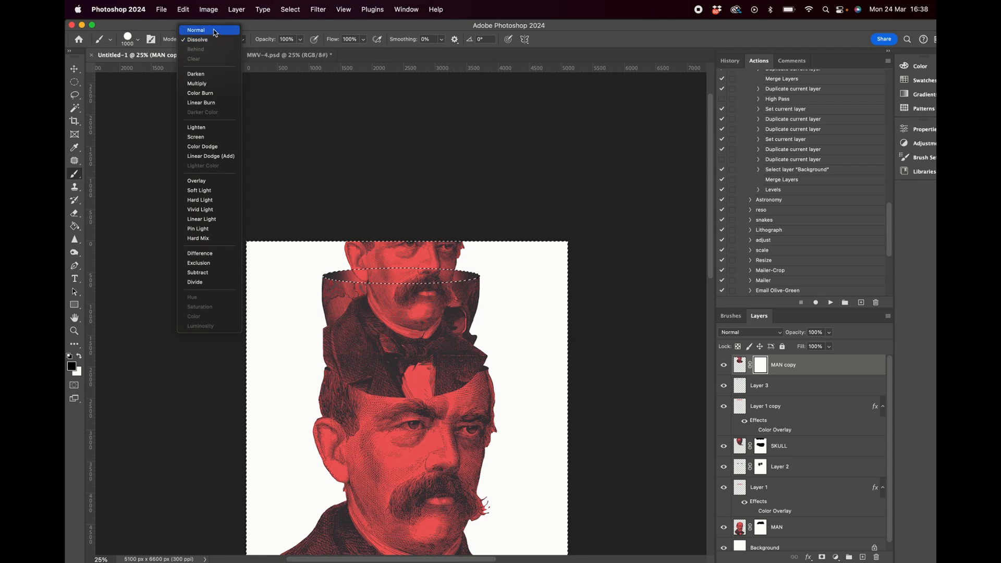
click(215, 31)
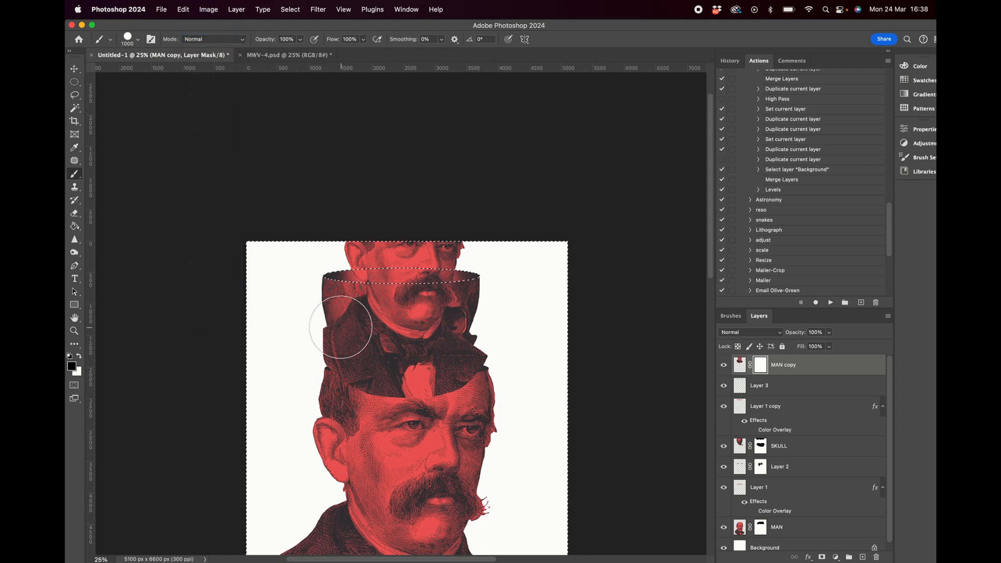
Step: Paint black on the MAN copy mask over the shoulders and face below the skull's opening to hide them, and clear the selection
key(super+equal)
mouse_move(318, 303)
mouse_down()
mouse_move(369, 324)
mouse_move(334, 313)
mouse_move(470, 303)
mouse_move(459, 339)
mouse_move(514, 341)
mouse_move(474, 411)
mouse_move(264, 358)
mouse_move(365, 363)
mouse_up()
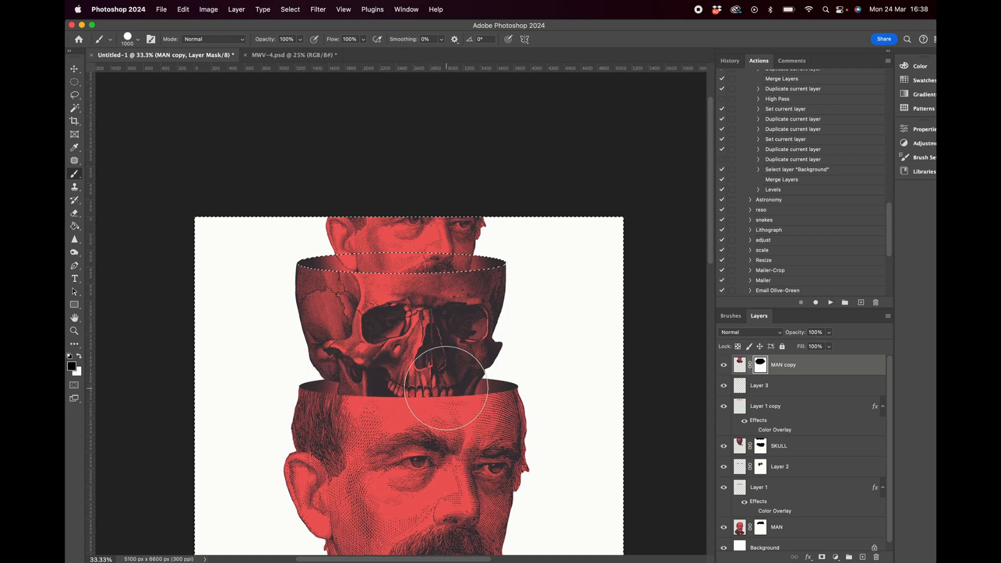
key(super+d)
key(super+minus)
key(super+minus)
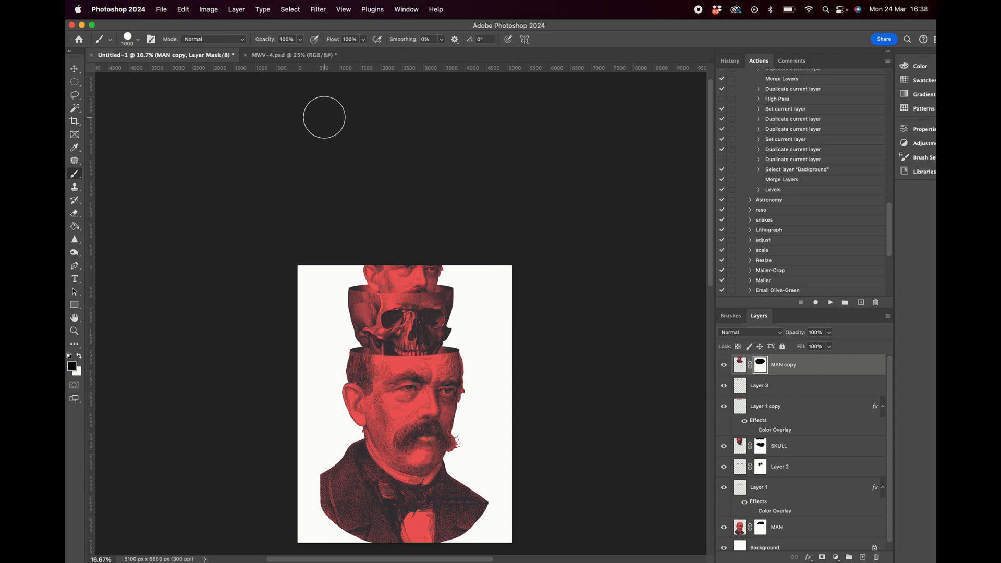
Step: Switch to the MWV-4.psd document to view the finished reference poster
click(300, 59)
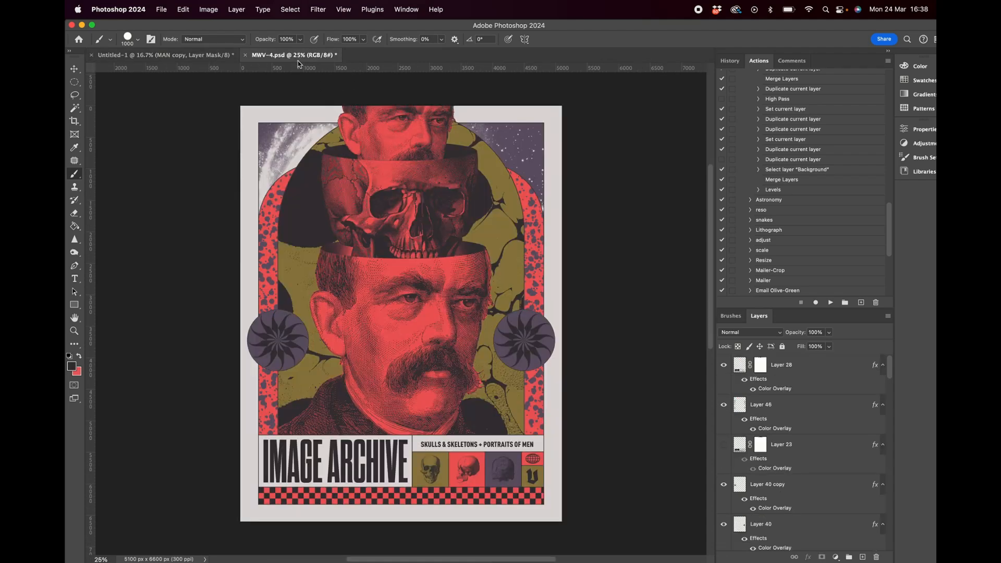